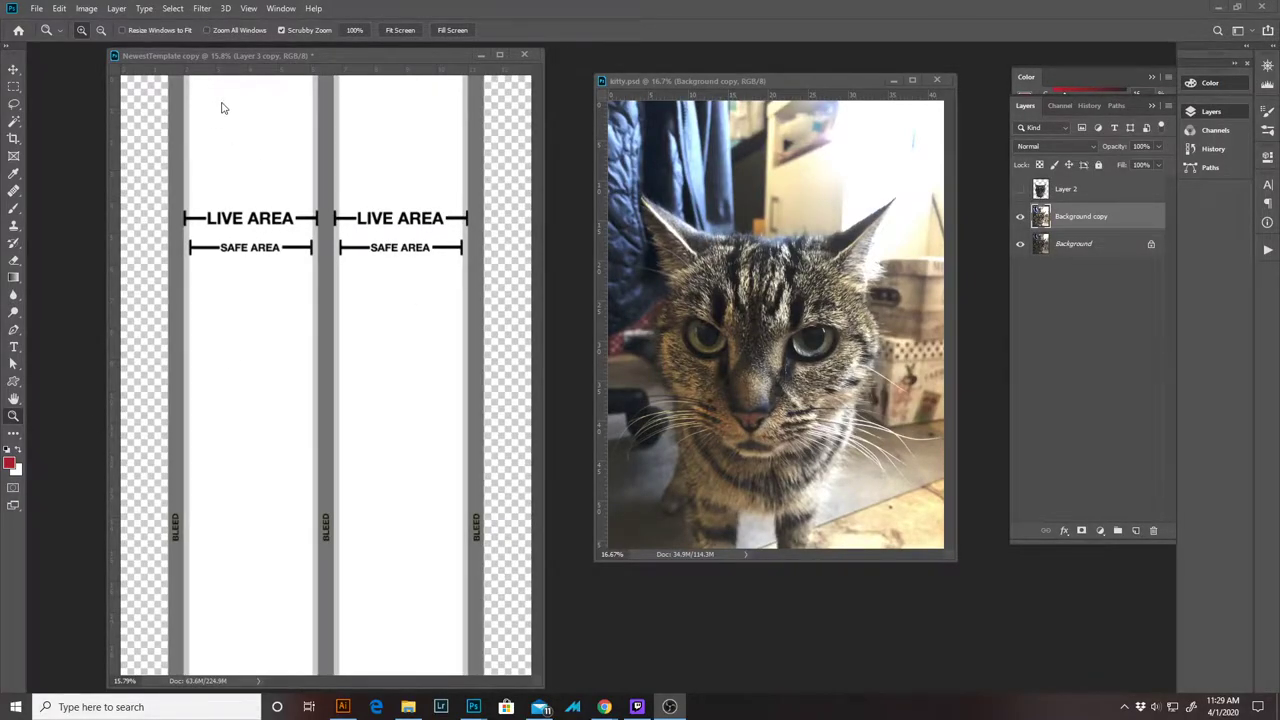
Check the template document's pixel dimensions and resolution in Image Size without changing anything.
{"action": "left_click", "coordinate": [340, 56]}
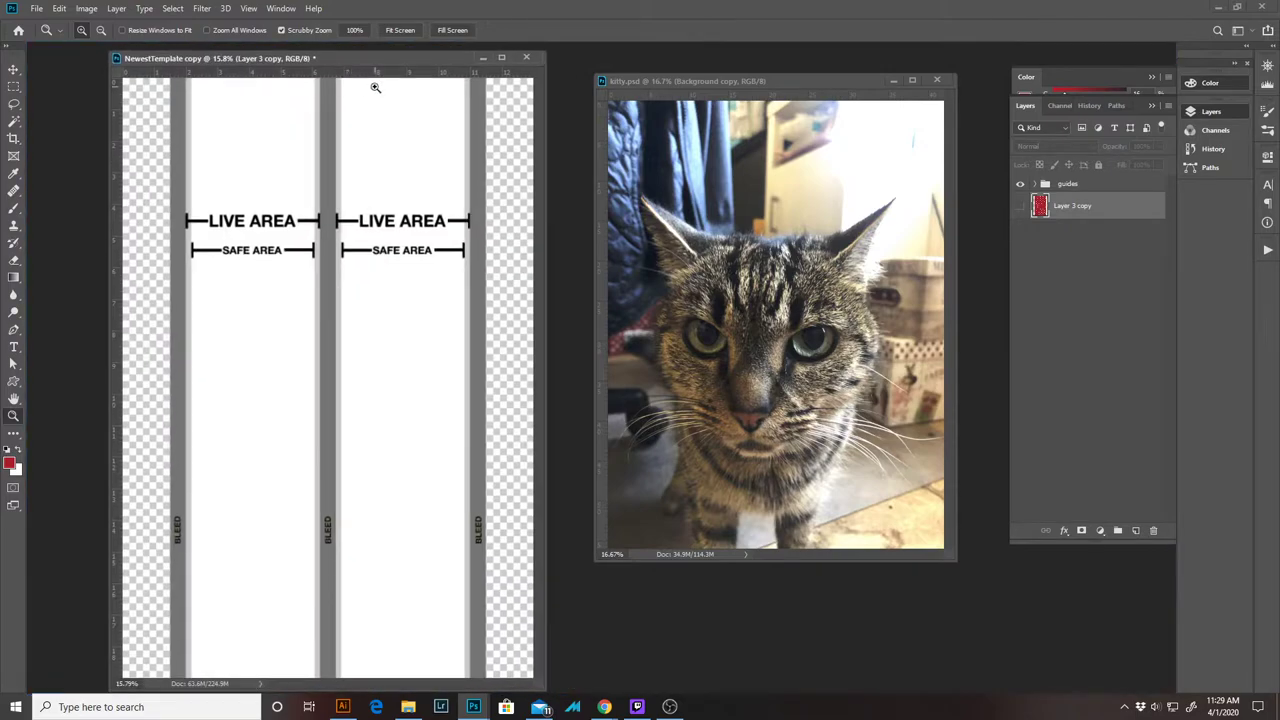
{"action": "left_click_drag", "start_coordinate": [302, 56], "coordinate": [298, 54]}
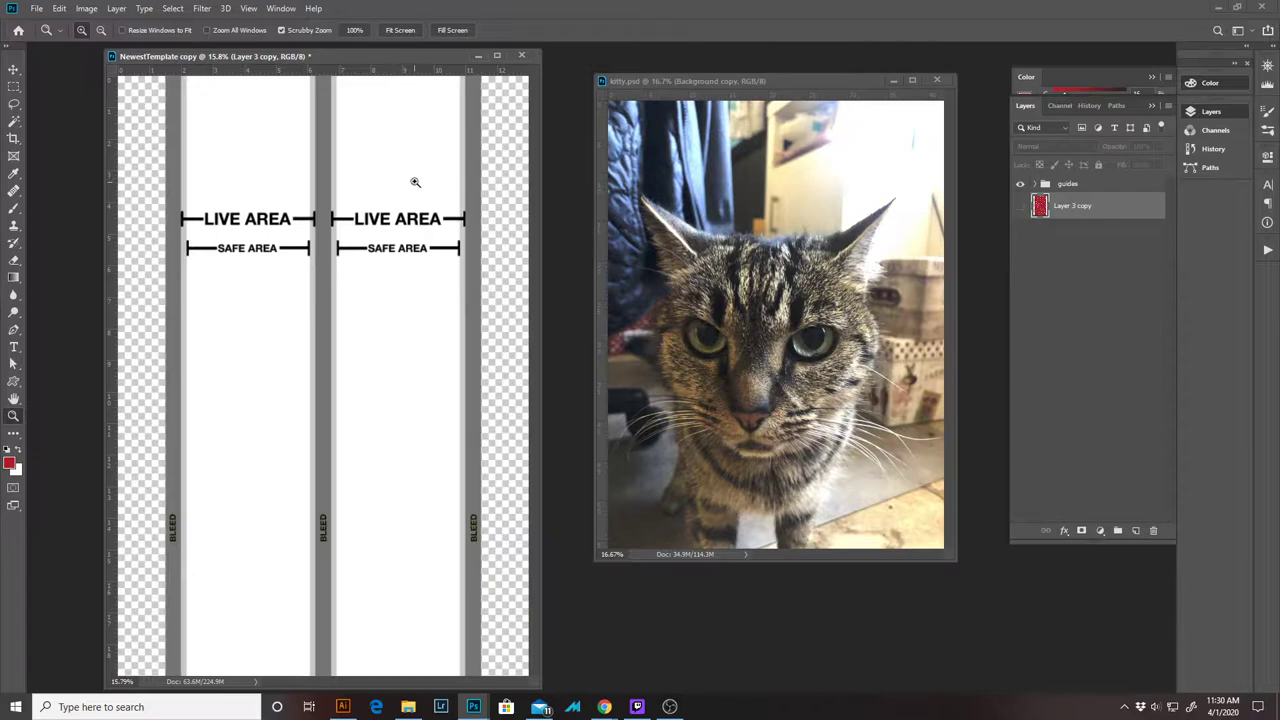
{"action": "left_click_drag", "start_coordinate": [309, 61], "coordinate": [299, 63]}
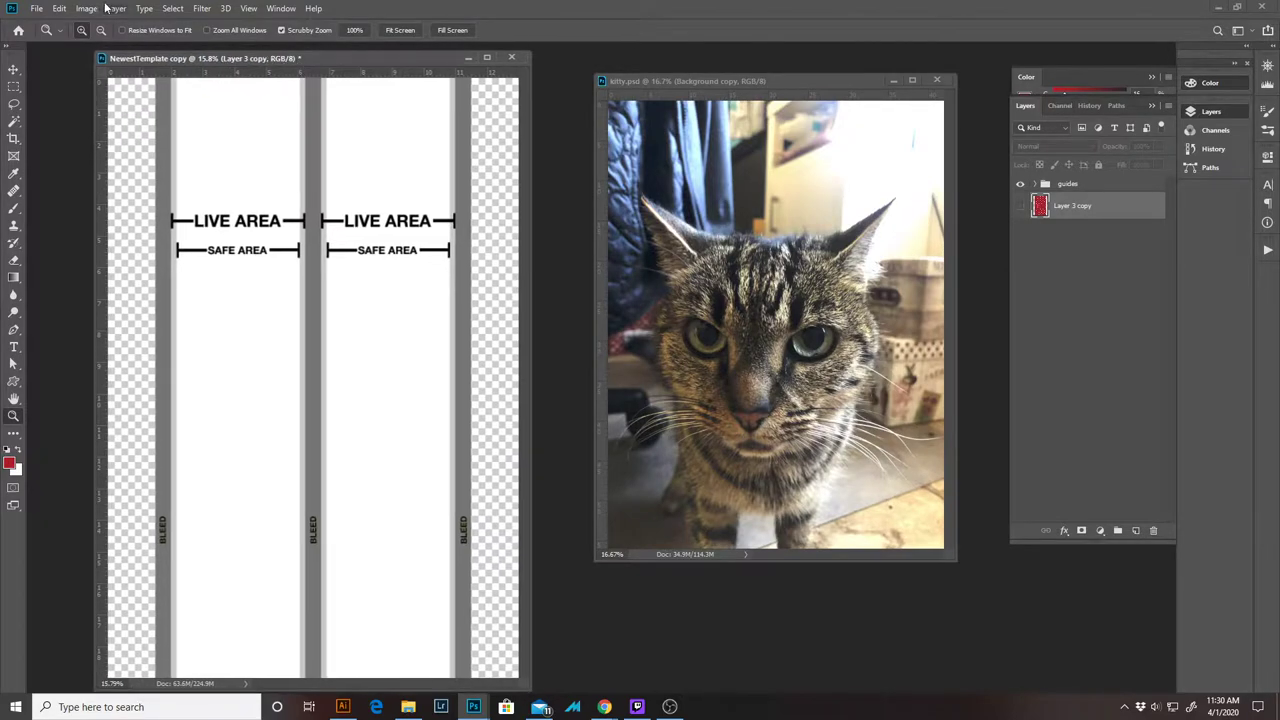
{"action": "left_click", "coordinate": [116, 8]}
{"action": "mouse_move", "coordinate": [88, 10]}
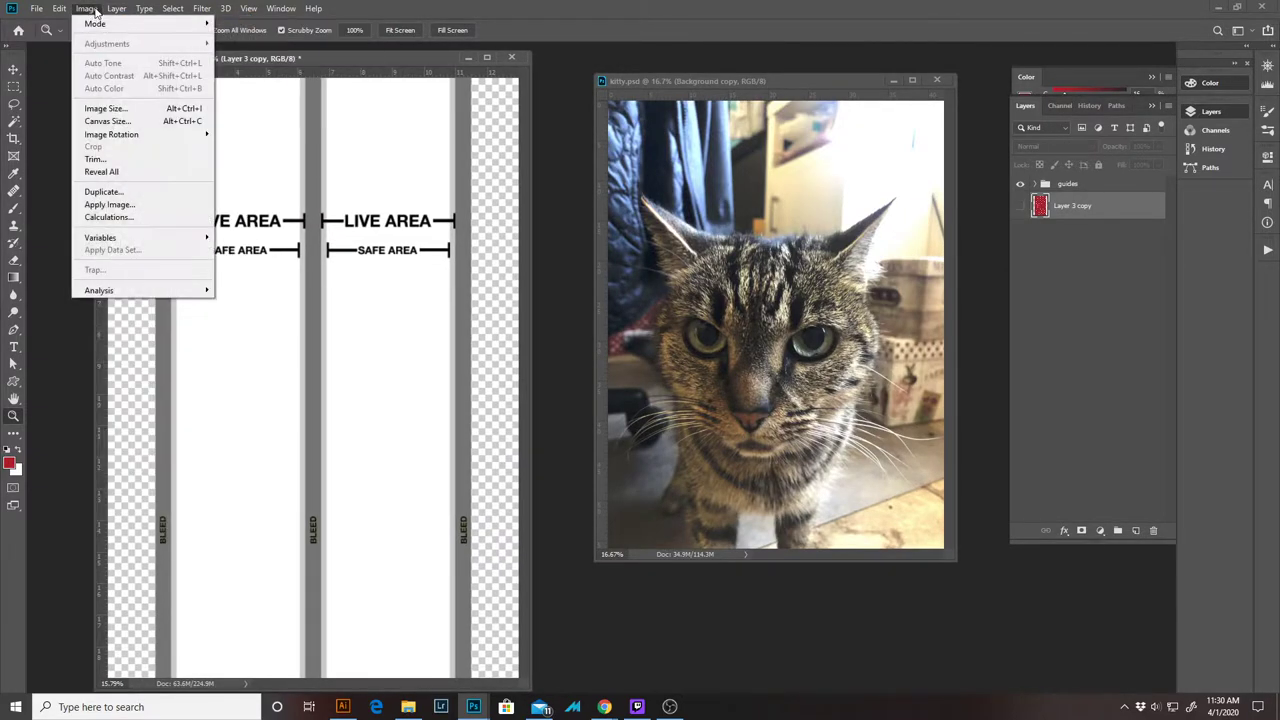
{"action": "left_click", "coordinate": [105, 108]}
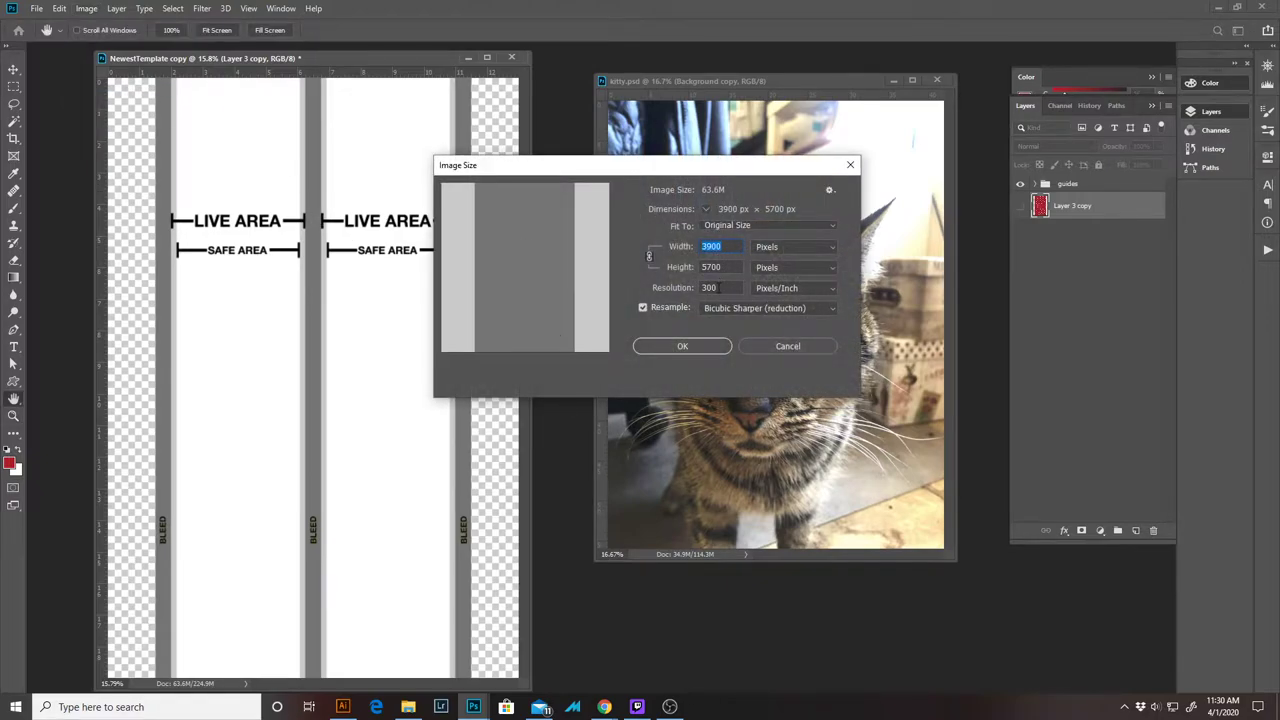
{"action": "left_click", "coordinate": [719, 287]}
{"action": "key", "text": "z"}
{"action": "left_click", "coordinate": [776, 346]}
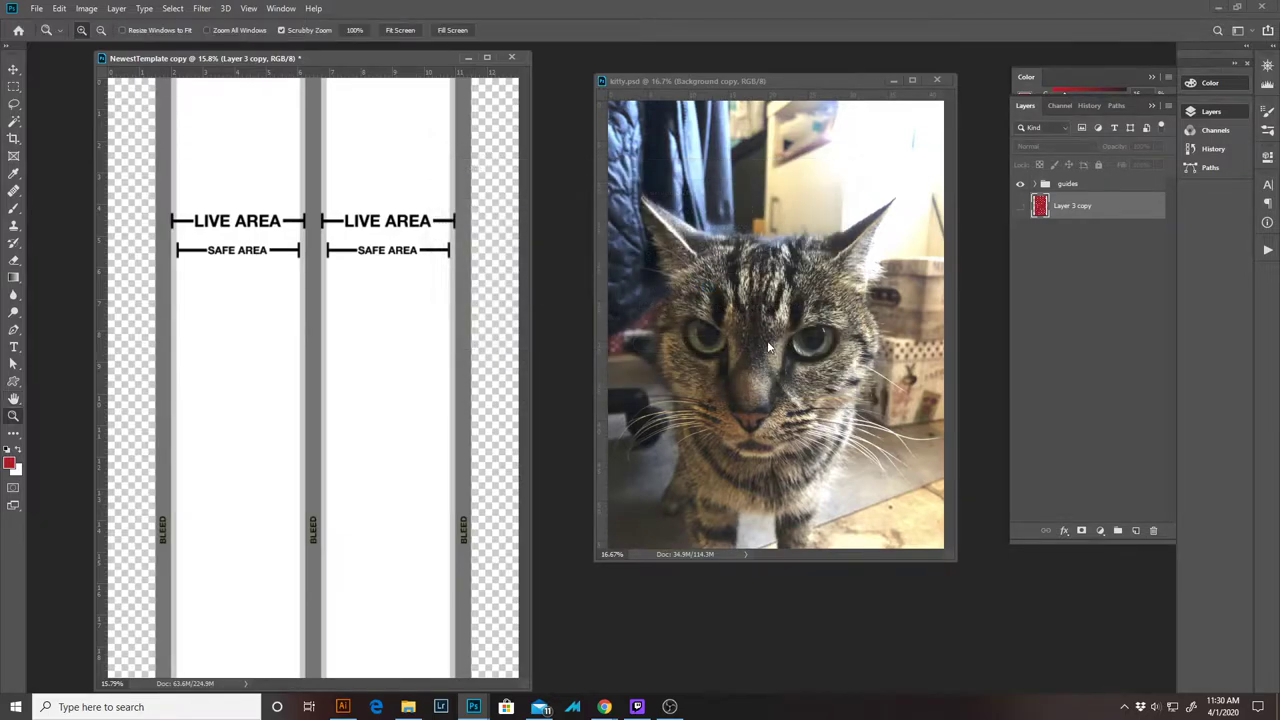
Place the kitty.psd window closer beside the template window and select the entire cat photo.
{"action": "left_click_drag", "start_coordinate": [346, 61], "coordinate": [340, 60]}
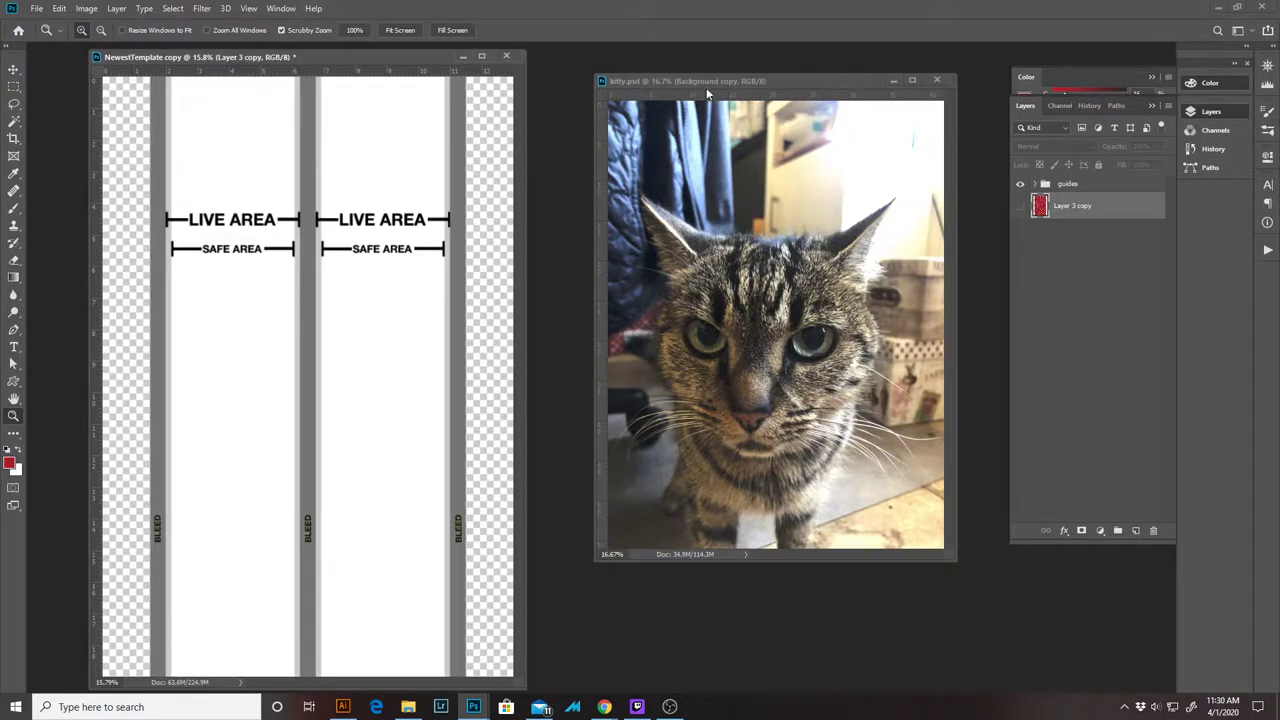
{"action": "left_click_drag", "start_coordinate": [700, 79], "coordinate": [665, 76]}
{"action": "key", "text": "ctrl+a"}
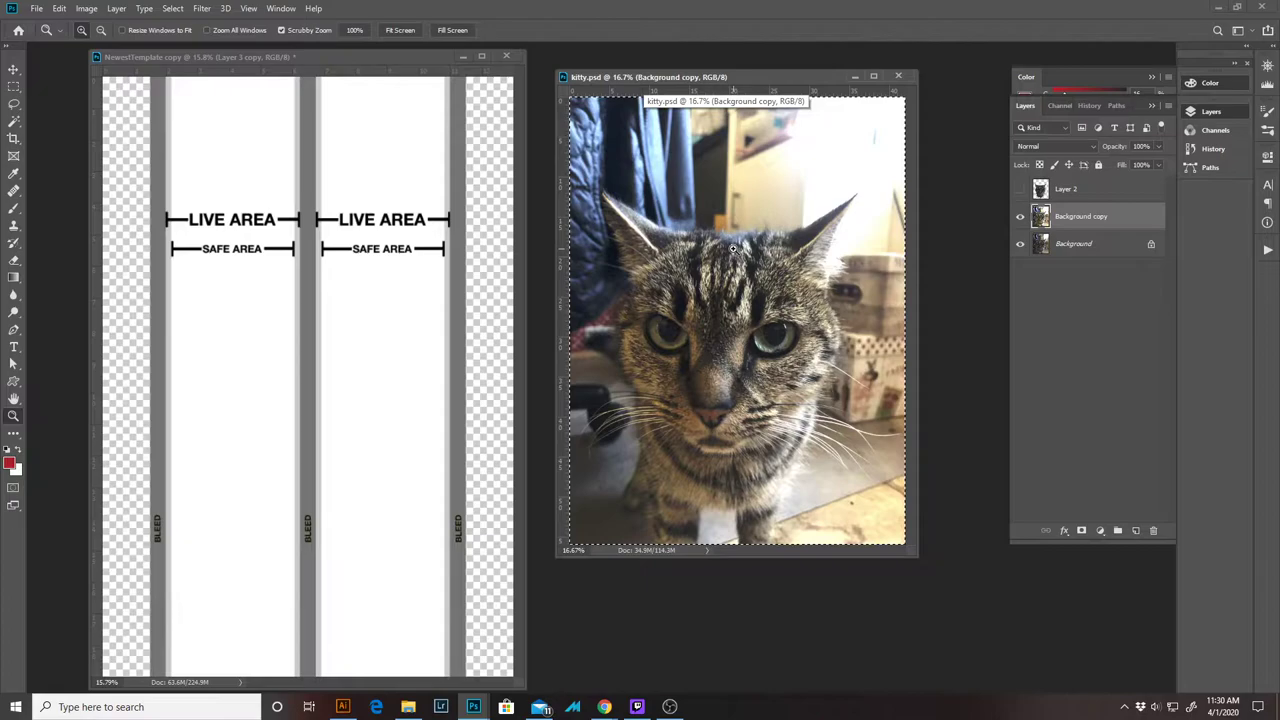
In the template, show the guide lines, hide the guides layer group and make the red fishbone-and-paw pattern layer visible.
{"action": "left_click", "coordinate": [318, 58]}
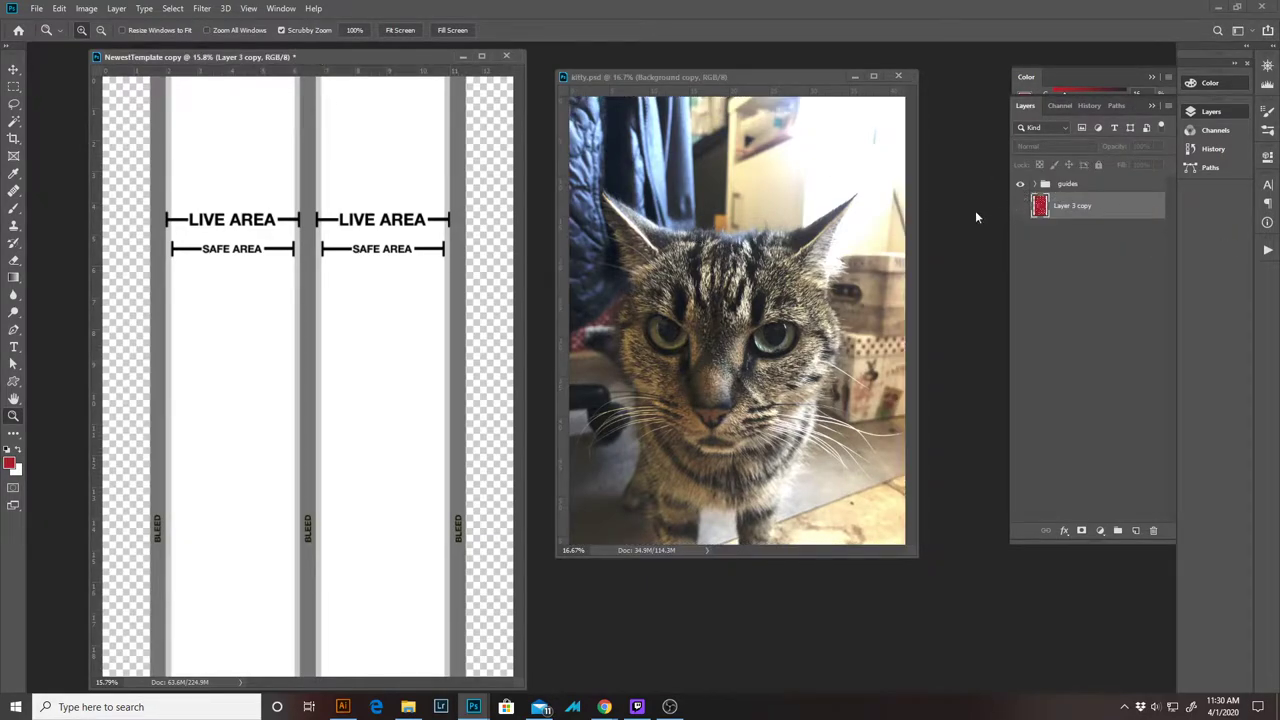
{"action": "key", "text": "ctrl+semicolon"}
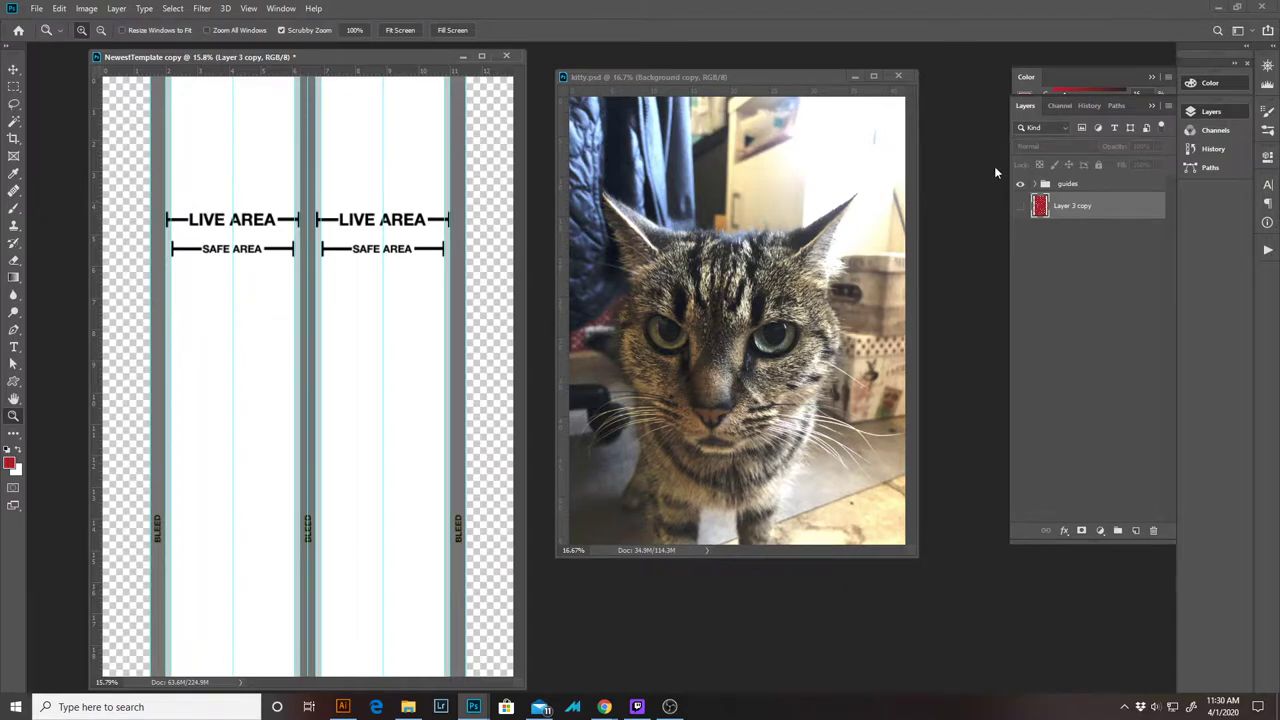
{"action": "left_click", "coordinate": [1020, 185]}
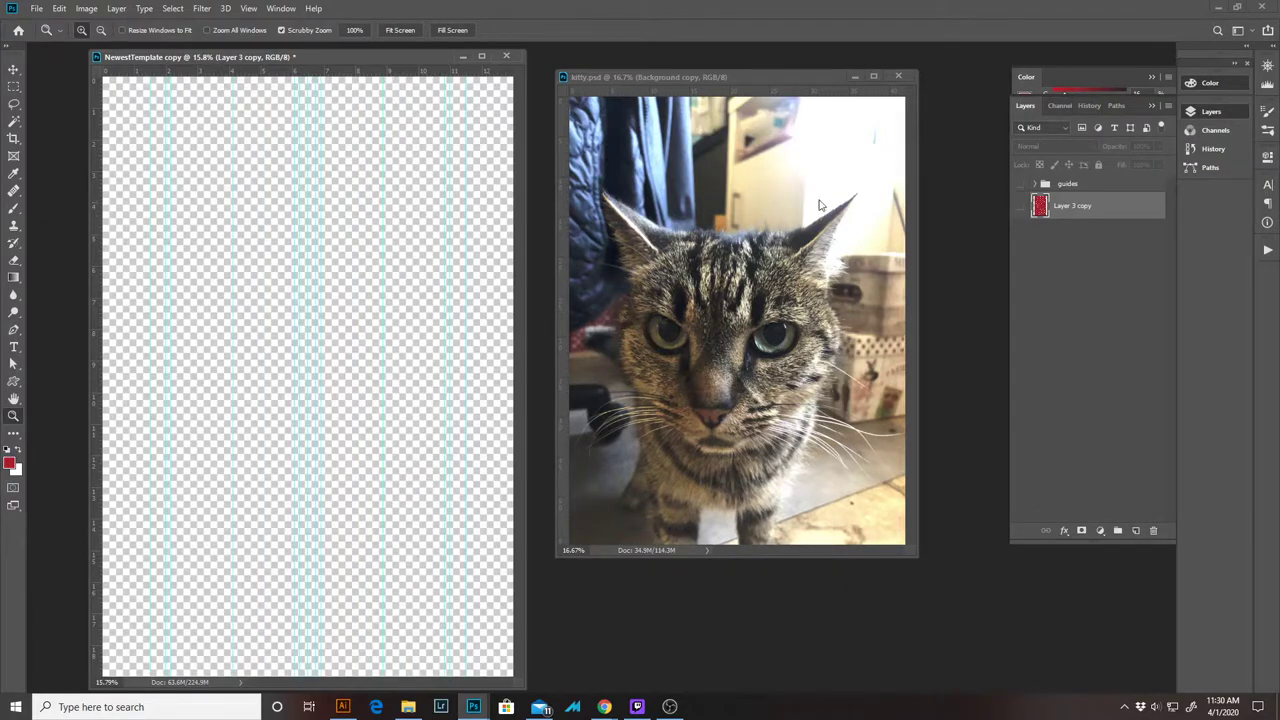
{"action": "left_click", "coordinate": [1020, 206]}
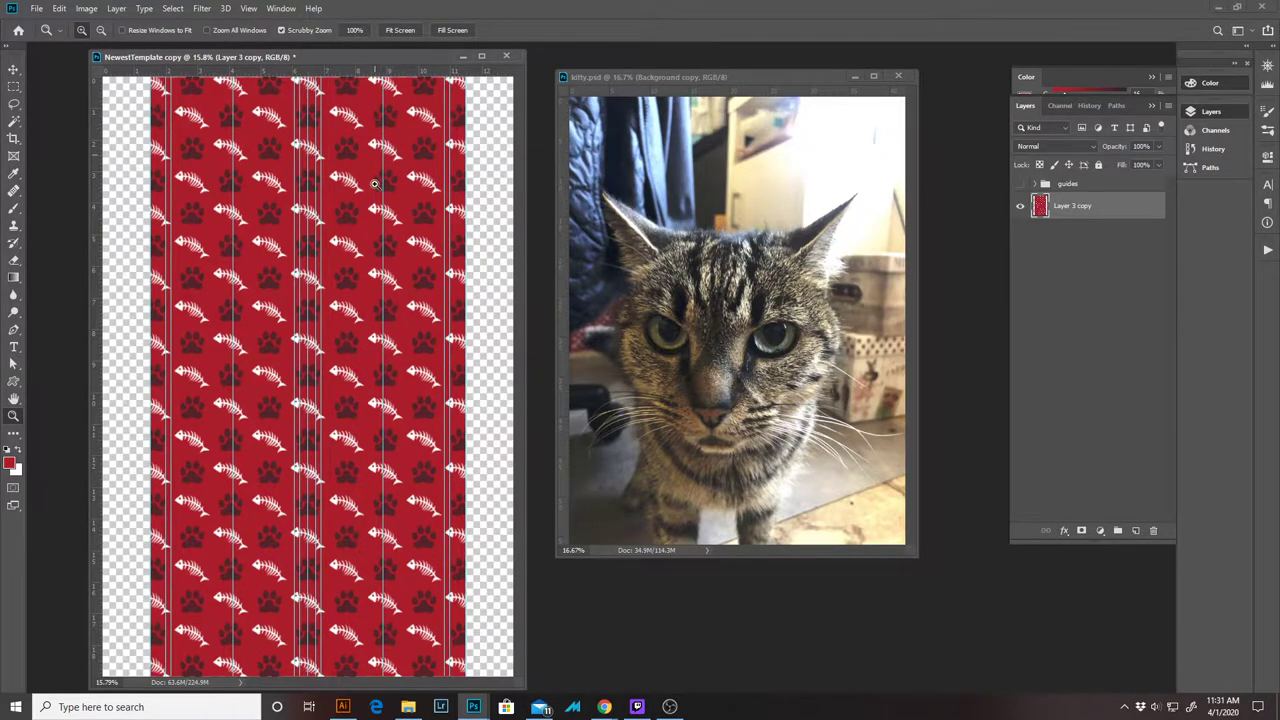
Copy the whole cat photo from kitty.psd into the template as a new layer, switch to full-screen view and hide the guides.
{"action": "left_click", "coordinate": [717, 72]}
{"action": "key", "text": "ctrl+a"}
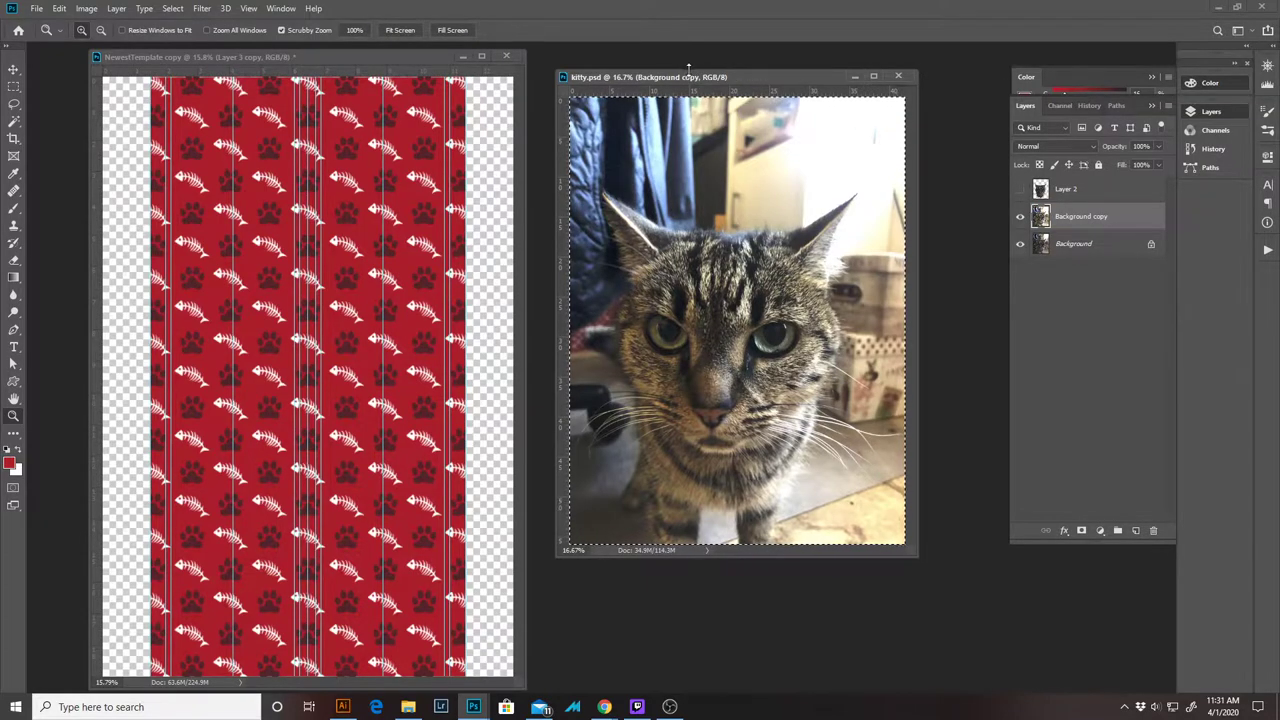
{"action": "left_click", "coordinate": [286, 57]}
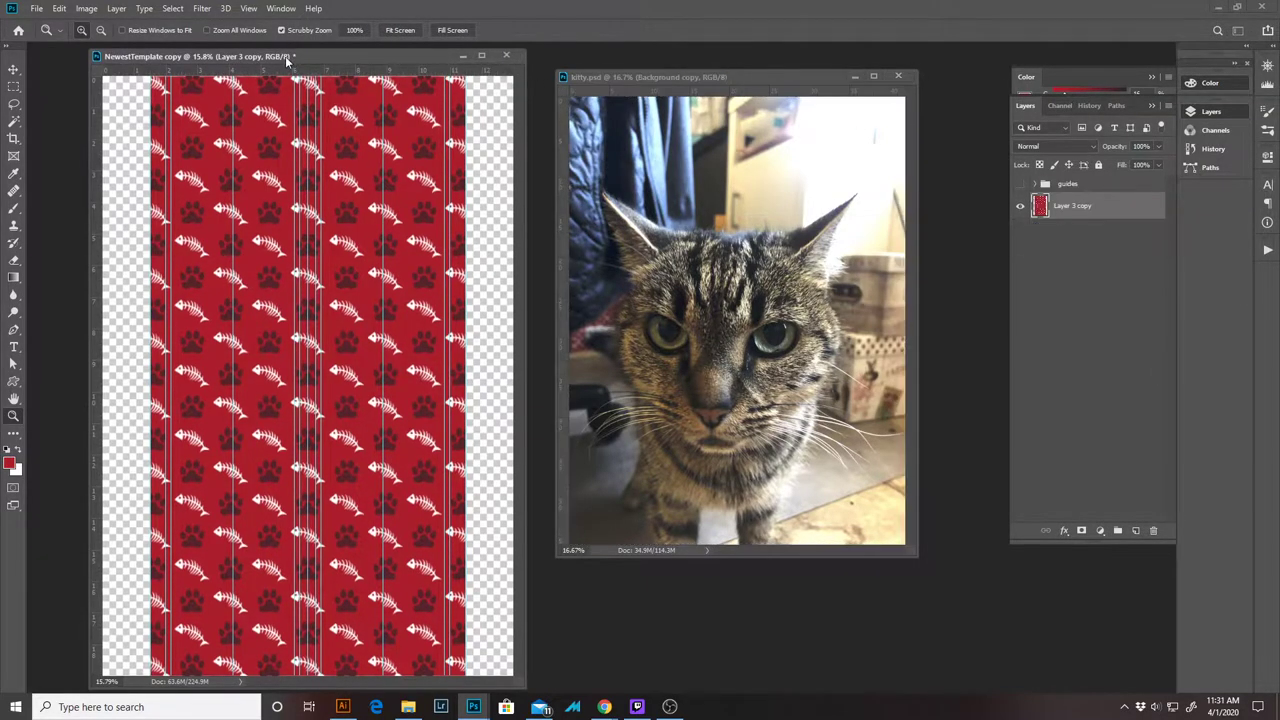
{"action": "key", "text": "ctrl+v"}
{"action": "key", "text": "f"}
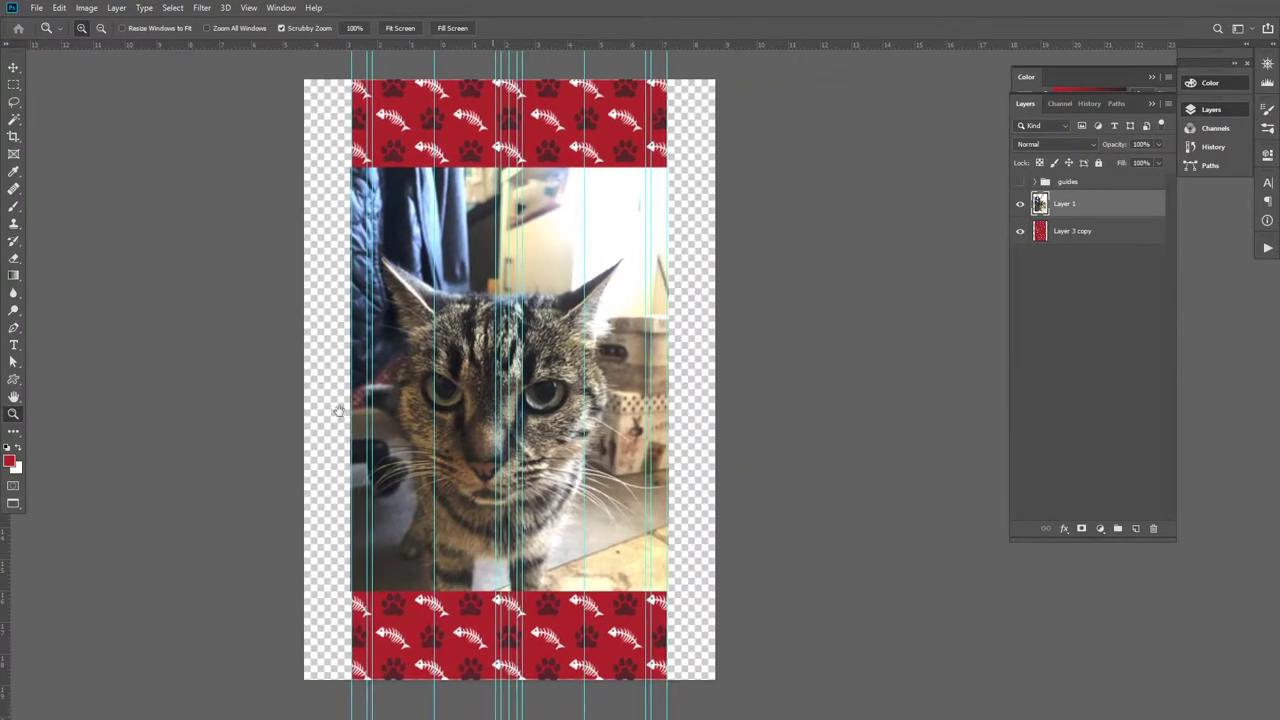
{"action": "left_click_drag", "start_coordinate": [339, 411], "coordinate": [265, 334]}
{"action": "left_click_drag", "start_coordinate": [338, 352], "coordinate": [308, 353]}
{"action": "key", "text": "ctrl+semicolon"}
With the Lasso tool at 0 px feather, start a selection around the ear on the photo's right side and the adjoining forehead.
{"action": "left_click_drag", "start_coordinate": [426, 436], "coordinate": [262, 290]}
{"action": "mouse_move", "coordinate": [290, 241]}
{"action": "left_mouse_down"}
{"action": "mouse_move", "coordinate": [262, 241]}
{"action": "mouse_move", "coordinate": [304, 241]}
{"action": "left_mouse_up"}
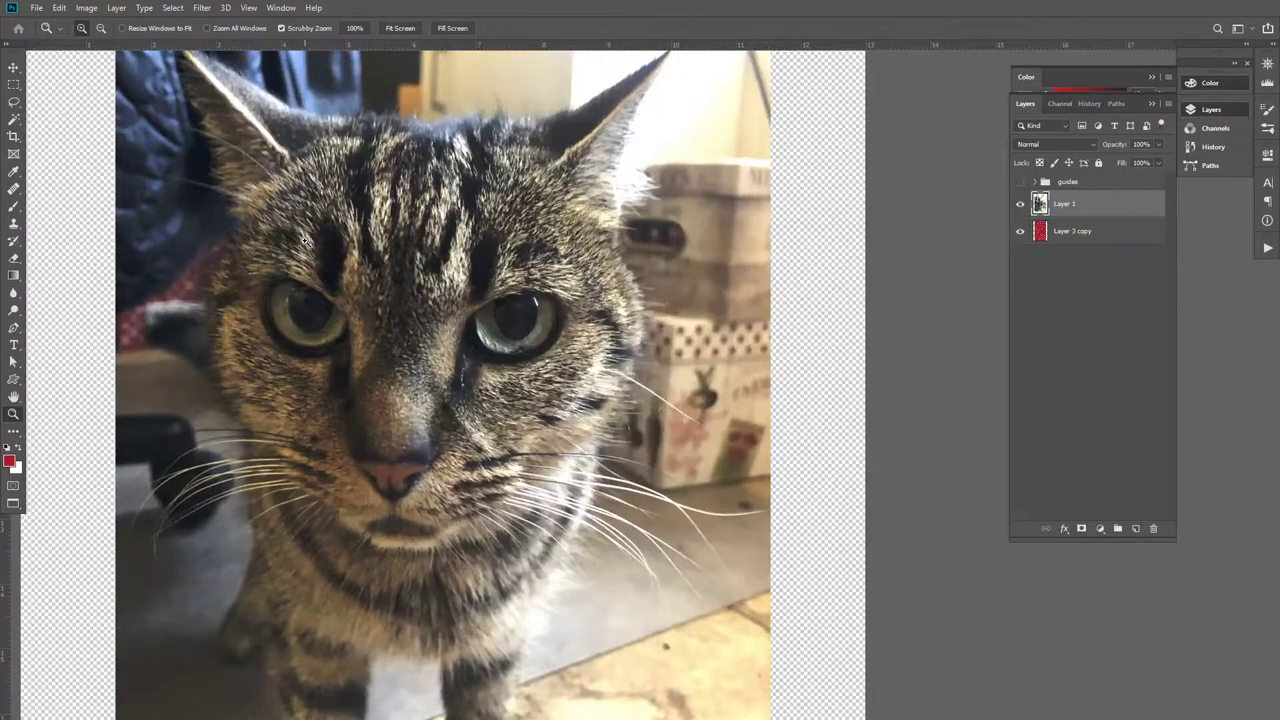
{"action": "key", "text": "l"}
{"action": "left_click_drag", "start_coordinate": [611, 246], "coordinate": [605, 294]}
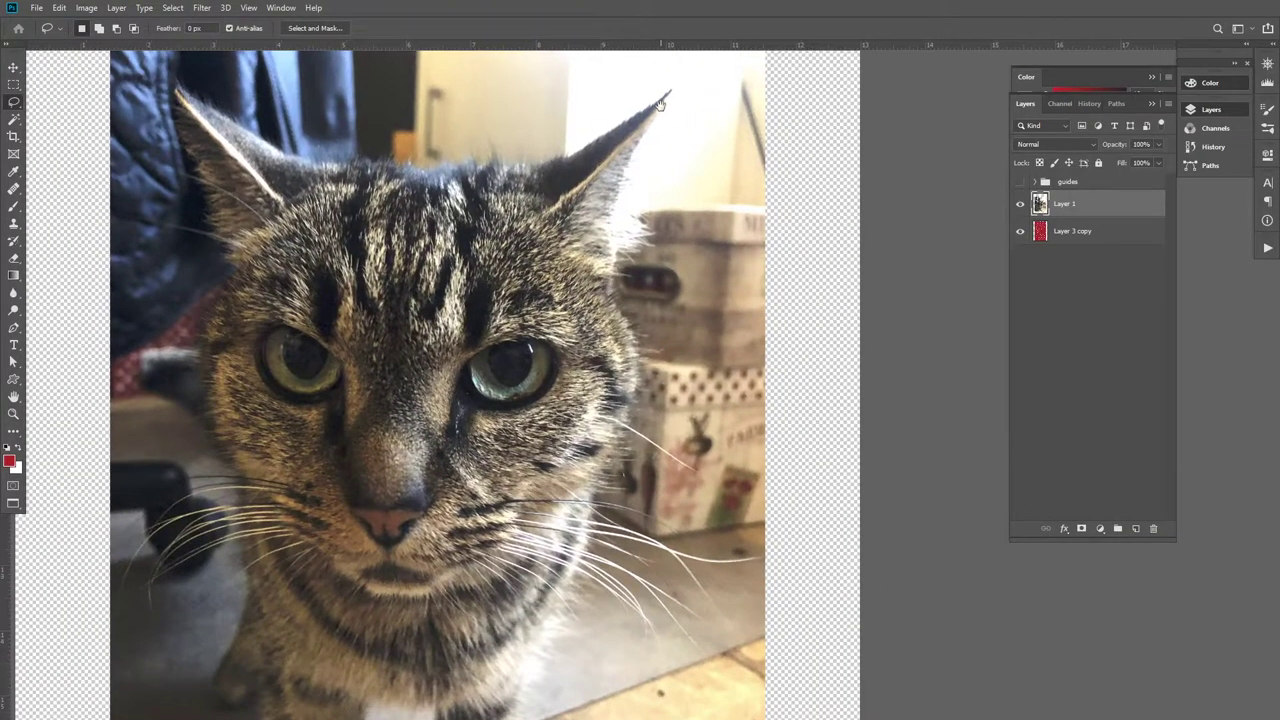
{"action": "left_click_drag", "start_coordinate": [660, 105], "coordinate": [698, 91]}
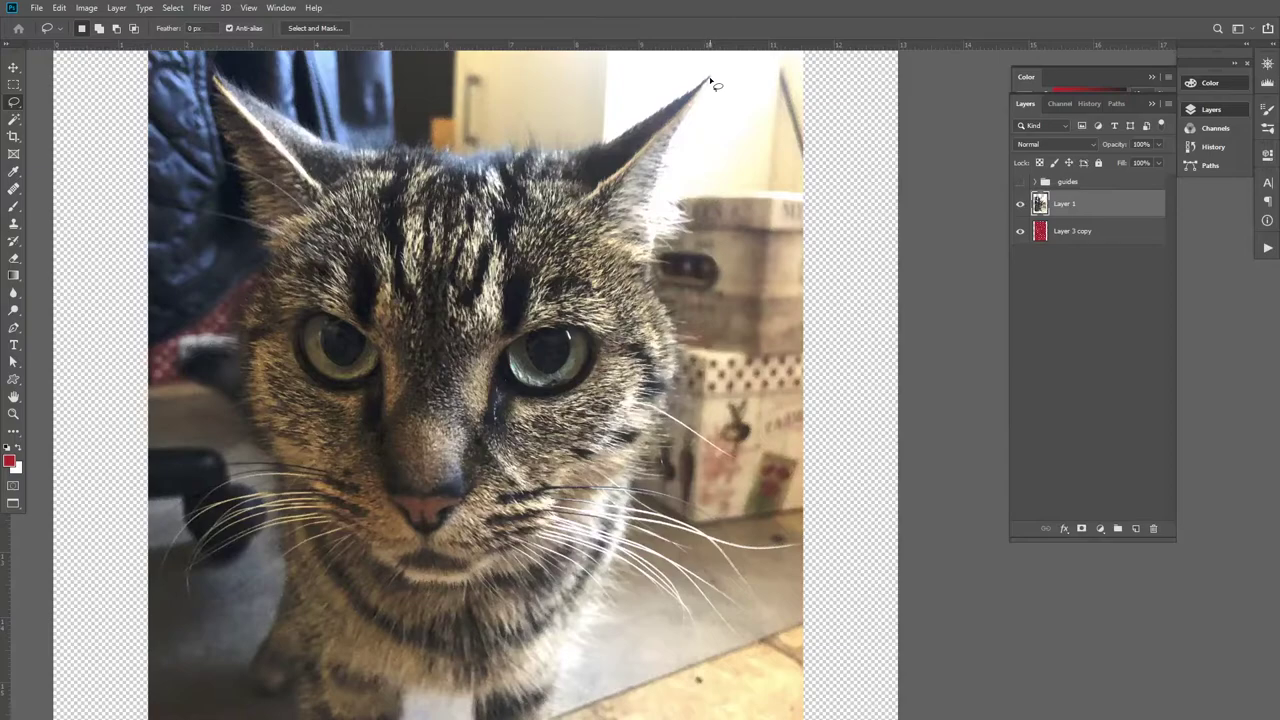
{"action": "key", "text": "z"}
{"action": "left_click_drag", "start_coordinate": [688, 111], "coordinate": [711, 100]}
{"action": "key", "text": "l"}
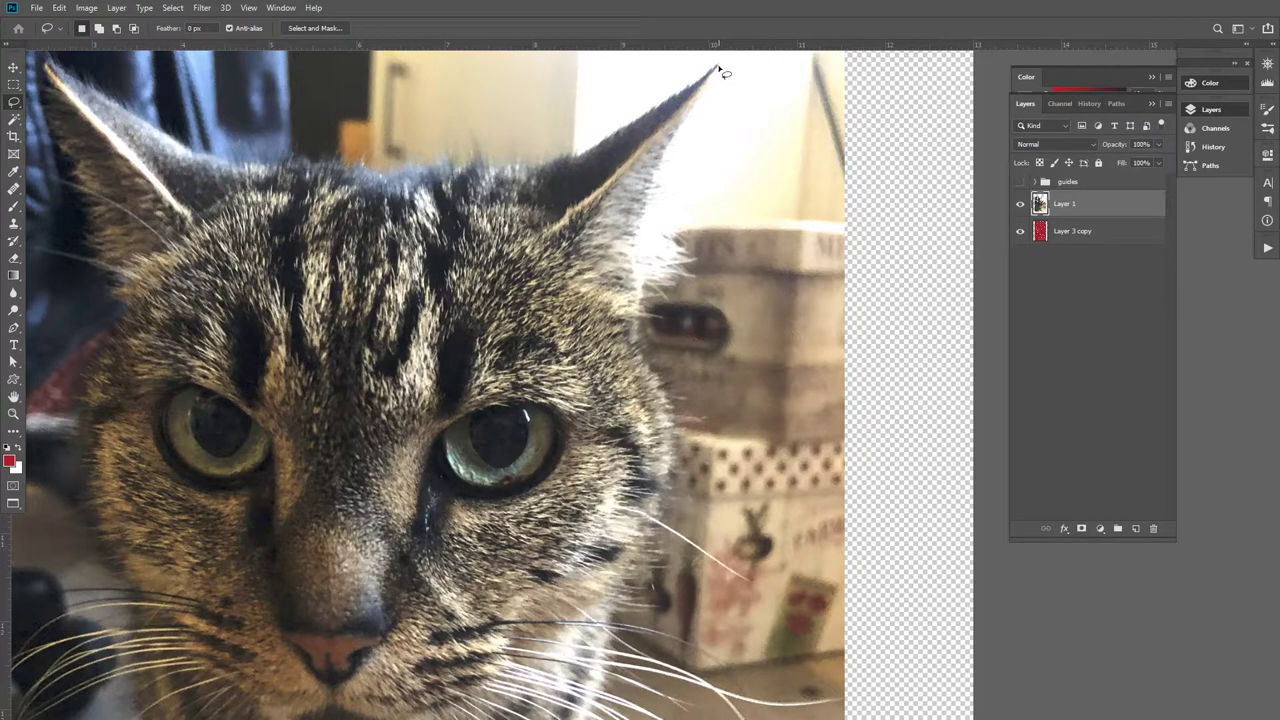
{"action": "left_click", "coordinate": [719, 65], "text": "alt"}
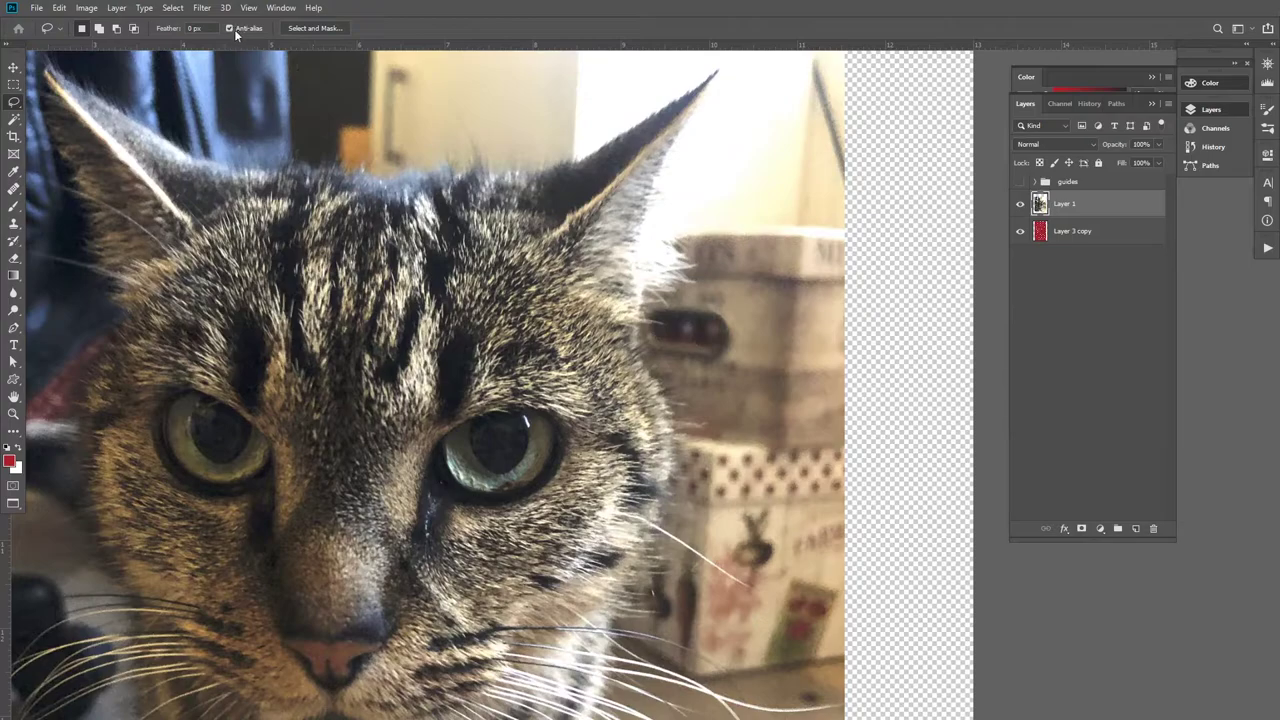
{"action": "key", "text": "z"}
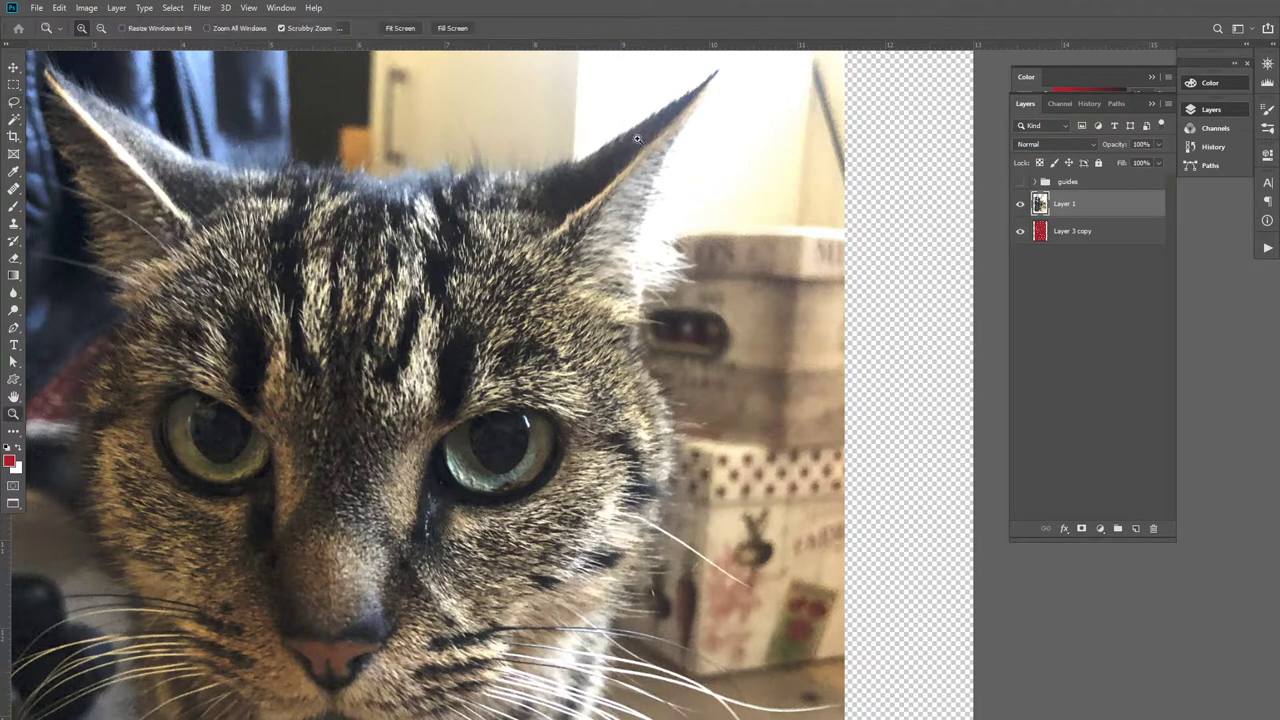
{"action": "left_click_drag", "start_coordinate": [638, 137], "coordinate": [534, 246]}
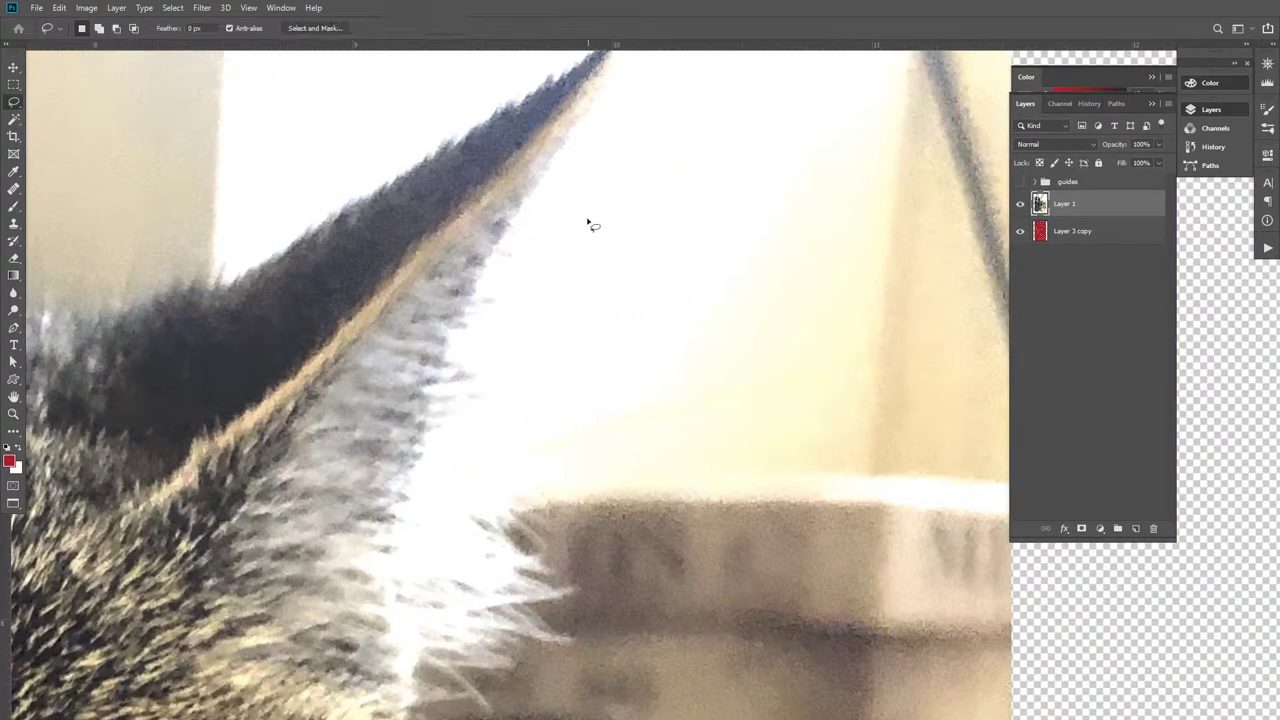
{"action": "mouse_move", "coordinate": [594, 152]}
{"action": "left_mouse_down"}
{"action": "mouse_move", "coordinate": [668, 194]}
{"action": "mouse_move", "coordinate": [590, 180]}
{"action": "mouse_move", "coordinate": [644, 150]}
{"action": "mouse_move", "coordinate": [562, 300]}
{"action": "mouse_move", "coordinate": [470, 630]}
{"action": "mouse_move", "coordinate": [288, 424]}
{"action": "left_mouse_up"}
Extend the lasso selection down along the cheek on the right side of the cat's face.
{"action": "key", "text": "z"}
{"action": "left_click_drag", "start_coordinate": [540, 490], "coordinate": [526, 119]}
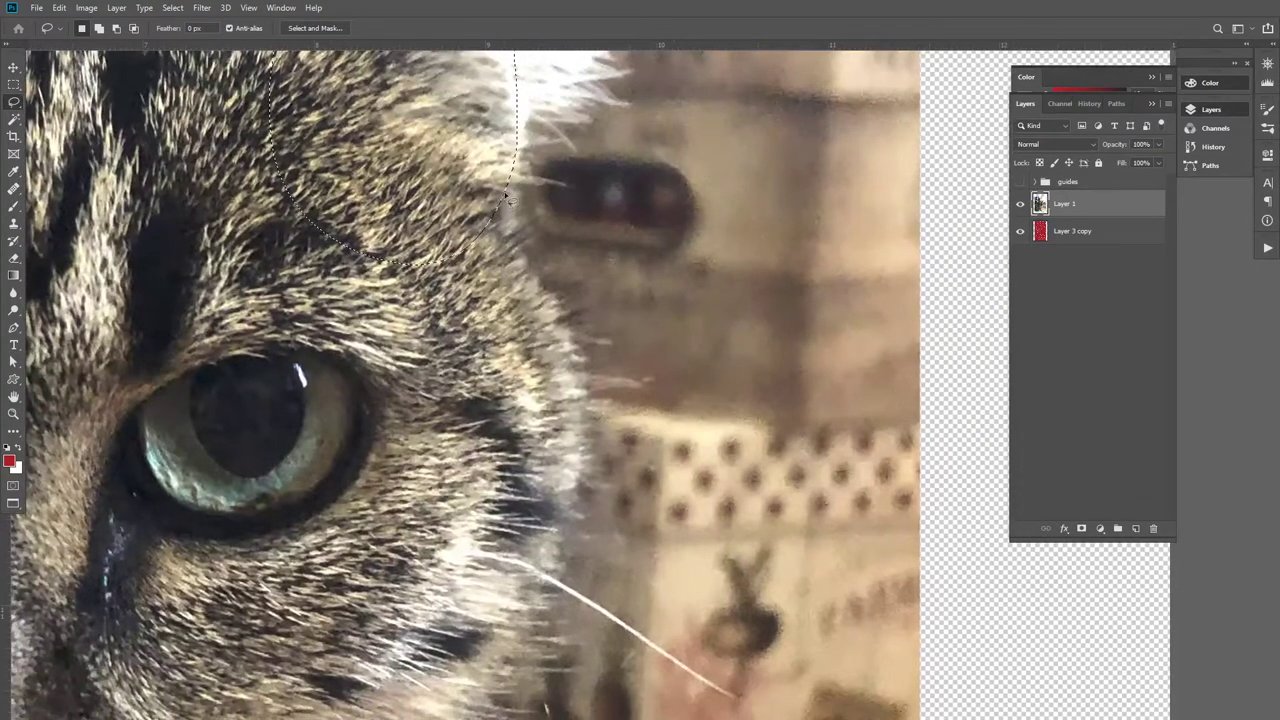
{"action": "mouse_move", "coordinate": [505, 185]}
{"action": "left_mouse_down"}
{"action": "mouse_move", "coordinate": [506, 225]}
{"action": "mouse_move", "coordinate": [579, 374]}
{"action": "mouse_move", "coordinate": [585, 432]}
{"action": "mouse_move", "coordinate": [518, 598]}
{"action": "mouse_move", "coordinate": [345, 281]}
{"action": "left_mouse_up"}
{"action": "mouse_move", "coordinate": [585, 371]}
{"action": "left_mouse_down"}
{"action": "mouse_move", "coordinate": [602, 231]}
{"action": "mouse_move", "coordinate": [643, 156]}
{"action": "mouse_move", "coordinate": [620, 285]}
{"action": "mouse_move", "coordinate": [572, 414]}
{"action": "mouse_move", "coordinate": [502, 515]}
{"action": "mouse_move", "coordinate": [300, 600]}
{"action": "mouse_move", "coordinate": [345, 185]}
{"action": "mouse_move", "coordinate": [711, 200]}
{"action": "mouse_move", "coordinate": [757, 164]}
{"action": "left_mouse_up"}
{"action": "left_click_drag", "start_coordinate": [682, 342], "coordinate": [606, 341]}
{"action": "mouse_move", "coordinate": [691, 301]}
{"action": "left_mouse_down"}
{"action": "mouse_move", "coordinate": [600, 399]}
{"action": "mouse_move", "coordinate": [459, 492]}
{"action": "mouse_move", "coordinate": [386, 488]}
{"action": "mouse_move", "coordinate": [320, 426]}
{"action": "mouse_move", "coordinate": [628, 142]}
{"action": "mouse_move", "coordinate": [592, 148]}
{"action": "left_mouse_up"}
{"action": "left_click_drag", "start_coordinate": [570, 368], "coordinate": [638, 347]}
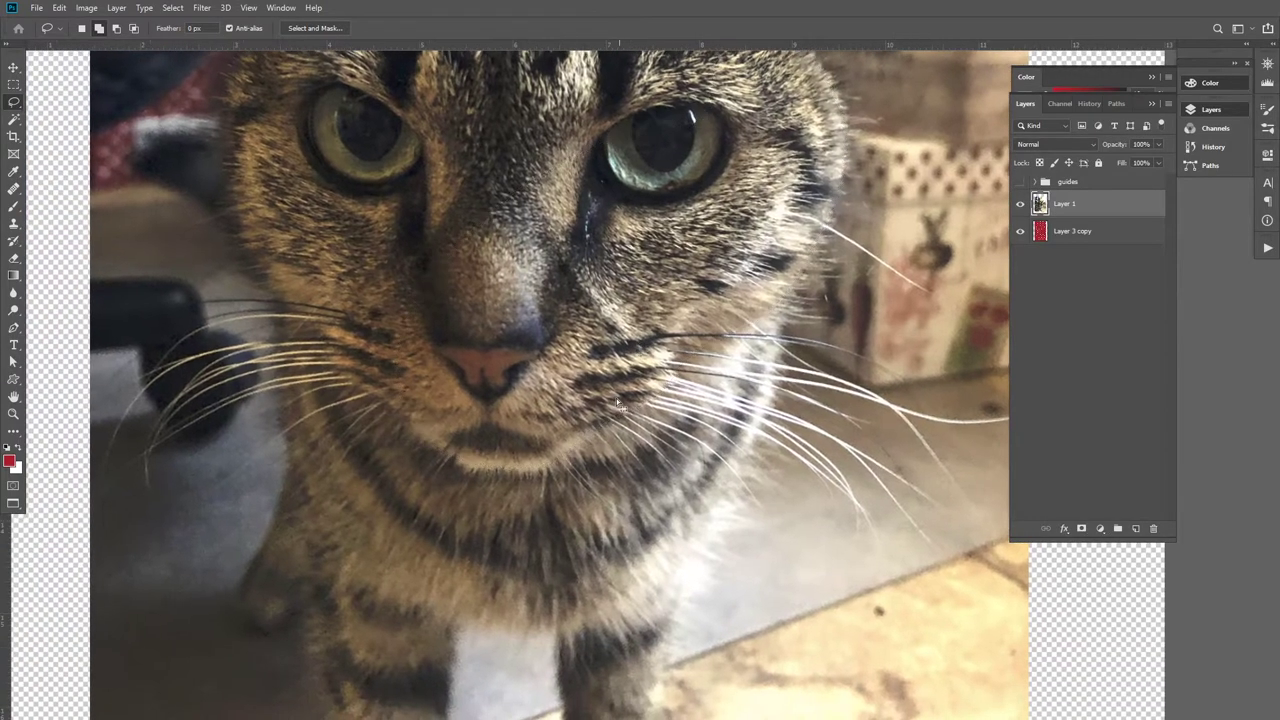
Add the cat's chin, the opposite cheek, the left-hand ear and the top of the head to the selection.
{"action": "left_click_drag", "start_coordinate": [470, 341], "coordinate": [471, 491]}
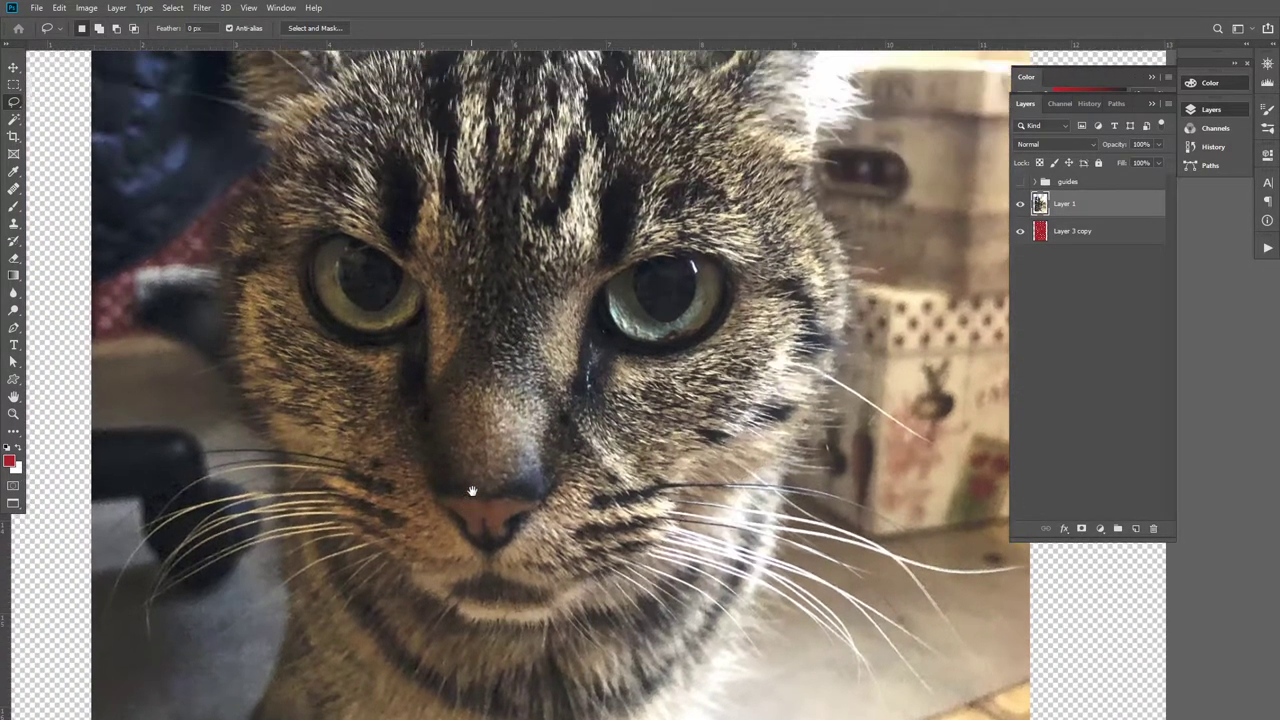
{"action": "mouse_move", "coordinate": [478, 620]}
{"action": "left_mouse_down"}
{"action": "mouse_move", "coordinate": [417, 581]}
{"action": "mouse_move", "coordinate": [240, 403]}
{"action": "mouse_move", "coordinate": [220, 262]}
{"action": "mouse_move", "coordinate": [230, 208]}
{"action": "mouse_move", "coordinate": [263, 168]}
{"action": "mouse_move", "coordinate": [625, 228]}
{"action": "mouse_move", "coordinate": [480, 510]}
{"action": "mouse_move", "coordinate": [362, 598]}
{"action": "mouse_move", "coordinate": [560, 592]}
{"action": "mouse_move", "coordinate": [592, 370]}
{"action": "mouse_move", "coordinate": [622, 282]}
{"action": "mouse_move", "coordinate": [680, 190]}
{"action": "mouse_move", "coordinate": [733, 152]}
{"action": "mouse_move", "coordinate": [610, 232]}
{"action": "mouse_move", "coordinate": [443, 240]}
{"action": "mouse_move", "coordinate": [391, 257]}
{"action": "mouse_move", "coordinate": [345, 243]}
{"action": "mouse_move", "coordinate": [320, 305]}
{"action": "left_mouse_up"}
{"action": "left_click_drag", "start_coordinate": [462, 377], "coordinate": [668, 440]}
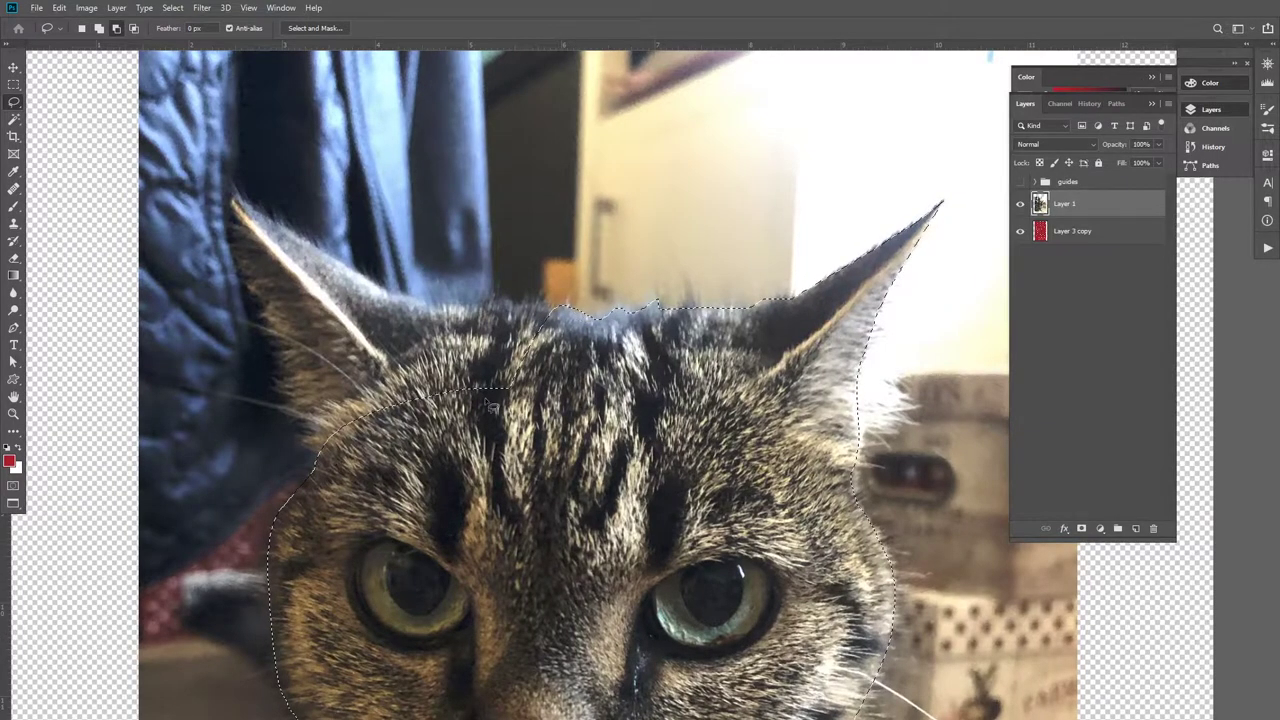
{"action": "mouse_move", "coordinate": [490, 405]}
{"action": "left_mouse_down"}
{"action": "mouse_move", "coordinate": [576, 377]}
{"action": "mouse_move", "coordinate": [582, 391]}
{"action": "left_mouse_up"}
{"action": "mouse_move", "coordinate": [452, 454]}
{"action": "left_mouse_down"}
{"action": "mouse_move", "coordinate": [413, 441]}
{"action": "mouse_move", "coordinate": [378, 380]}
{"action": "mouse_move", "coordinate": [321, 183]}
{"action": "mouse_move", "coordinate": [482, 282]}
{"action": "mouse_move", "coordinate": [557, 293]}
{"action": "mouse_move", "coordinate": [515, 295]}
{"action": "mouse_move", "coordinate": [651, 297]}
{"action": "mouse_move", "coordinate": [692, 373]}
{"action": "mouse_move", "coordinate": [546, 524]}
{"action": "mouse_move", "coordinate": [520, 505]}
{"action": "left_mouse_up"}
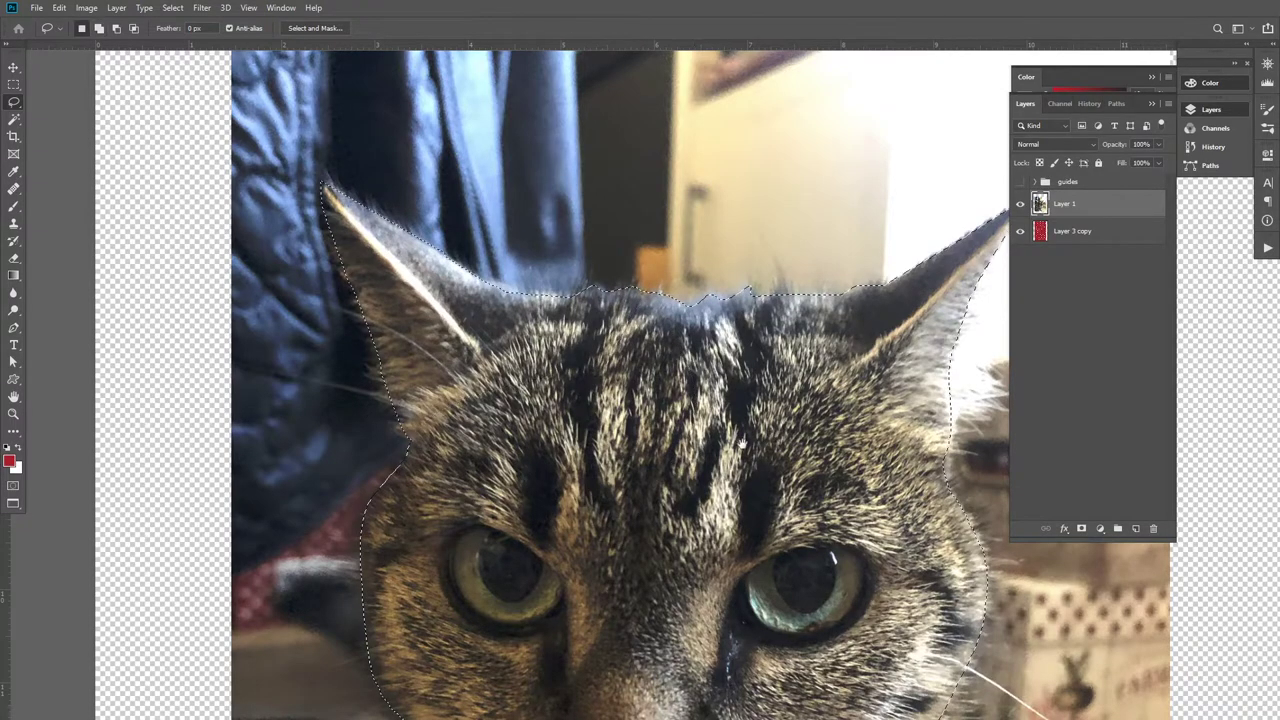
Refine the lasso selection's edge around the left-hand ear and cheek so it follows the cat's head.
{"action": "mouse_move", "coordinate": [762, 469]}
{"action": "left_mouse_down"}
{"action": "mouse_move", "coordinate": [571, 403]}
{"action": "mouse_move", "coordinate": [580, 409]}
{"action": "mouse_move", "coordinate": [569, 391]}
{"action": "left_mouse_up"}
{"action": "key", "text": "z"}
{"action": "left_click", "coordinate": [412, 353]}
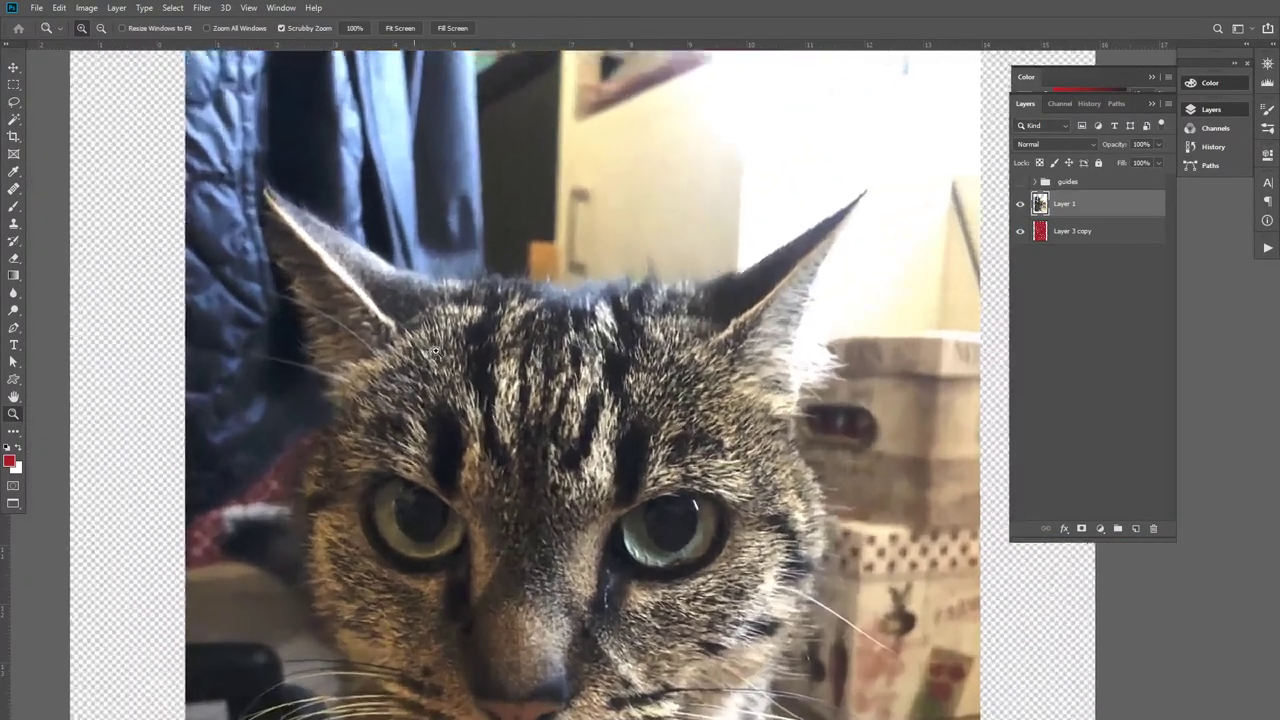
{"action": "key", "text": "l"}
{"action": "left_click_drag", "start_coordinate": [240, 229], "coordinate": [320, 300]}
{"action": "mouse_move", "coordinate": [394, 396]}
{"action": "left_mouse_down"}
{"action": "mouse_move", "coordinate": [397, 246]}
{"action": "mouse_move", "coordinate": [424, 153]}
{"action": "left_mouse_up"}
{"action": "mouse_move", "coordinate": [316, 220]}
{"action": "left_mouse_down"}
{"action": "mouse_move", "coordinate": [256, 440]}
{"action": "mouse_move", "coordinate": [308, 250]}
{"action": "left_mouse_up"}
Copy the selected cat head to its own layer with Layer Via Copy and hide the full cat photo layer.
{"action": "key", "text": "z"}
{"action": "left_click_drag", "start_coordinate": [554, 456], "coordinate": [470, 456]}
{"action": "left_click_drag", "start_coordinate": [603, 416], "coordinate": [482, 361]}
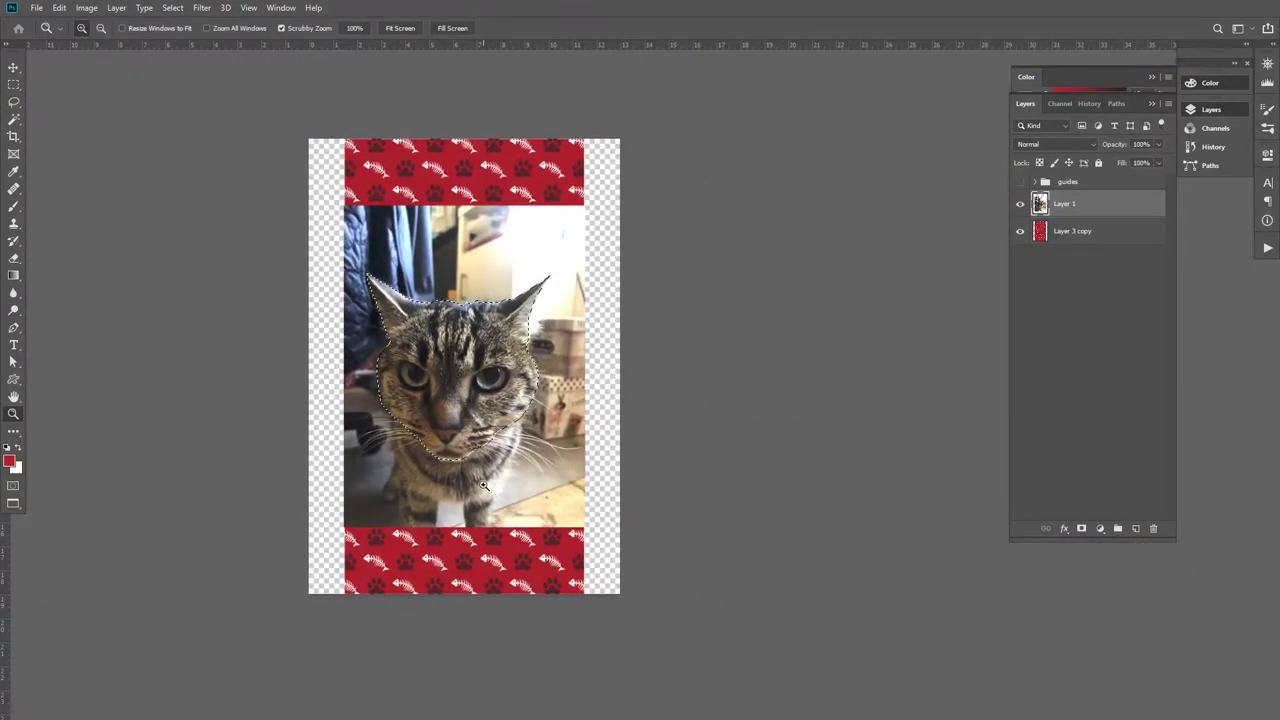
{"action": "left_click", "coordinate": [116, 7]}
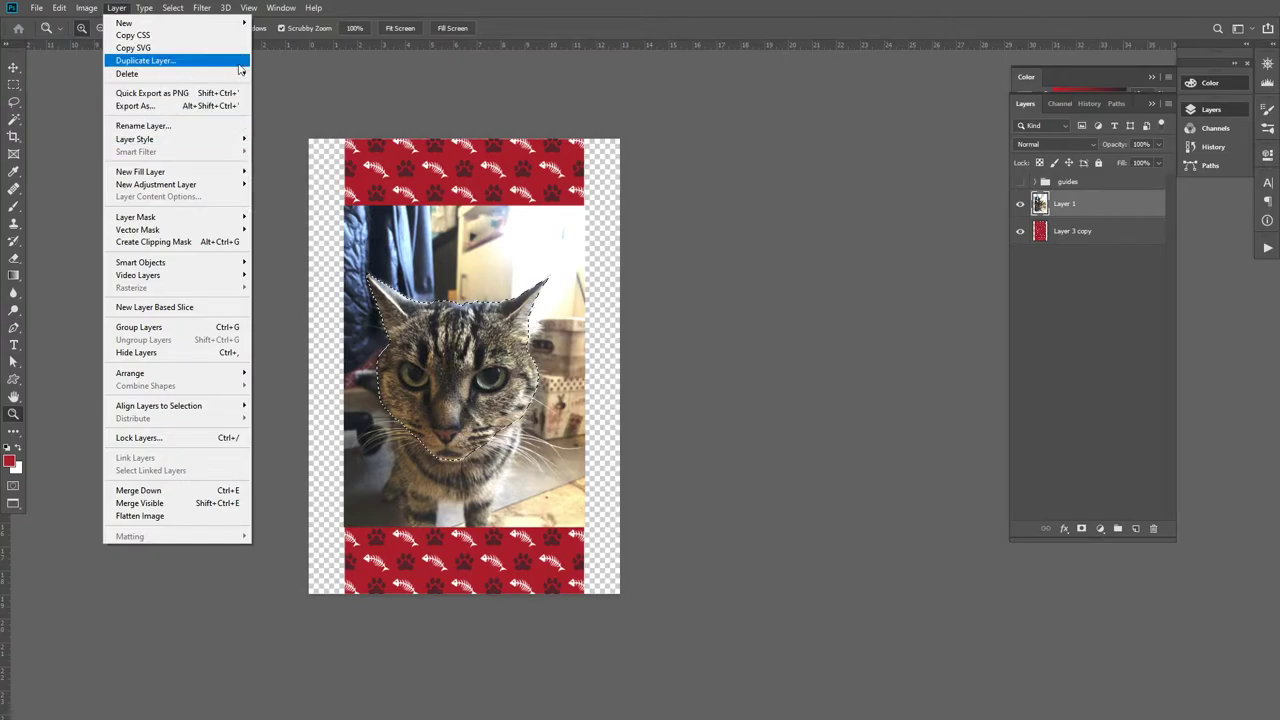
{"action": "mouse_move", "coordinate": [240, 22]}
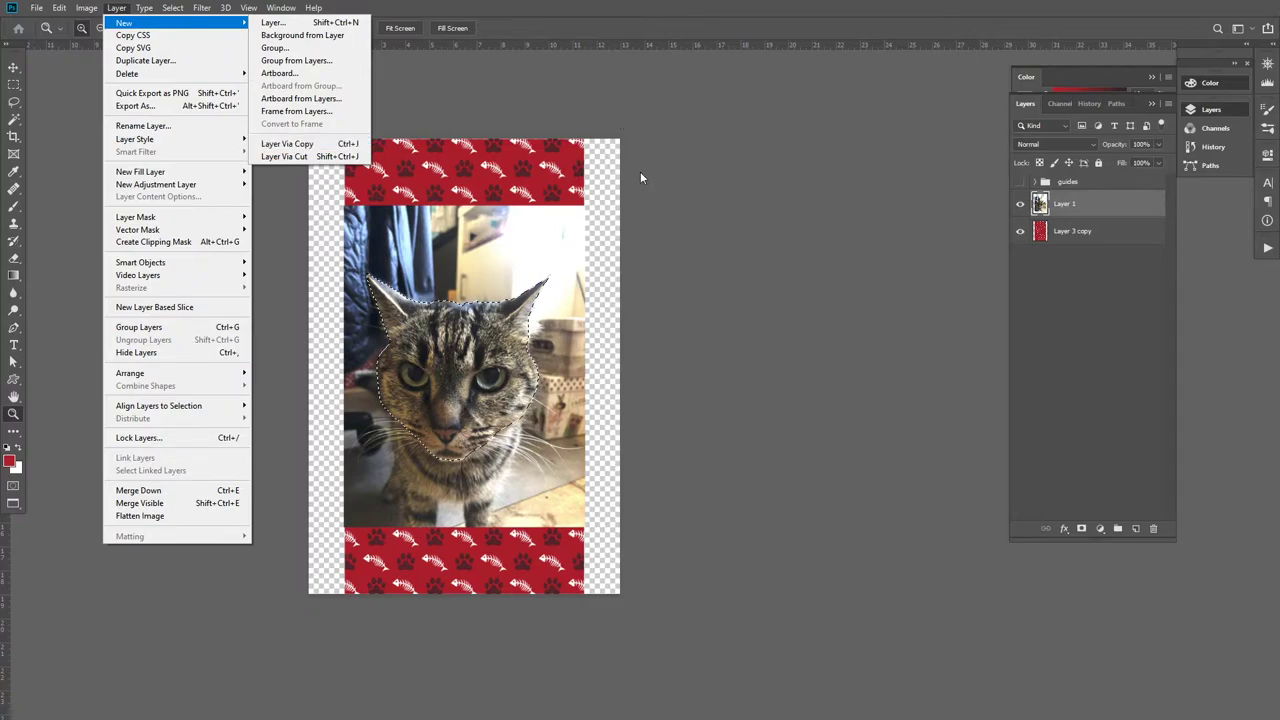
{"action": "left_click", "coordinate": [300, 143]}
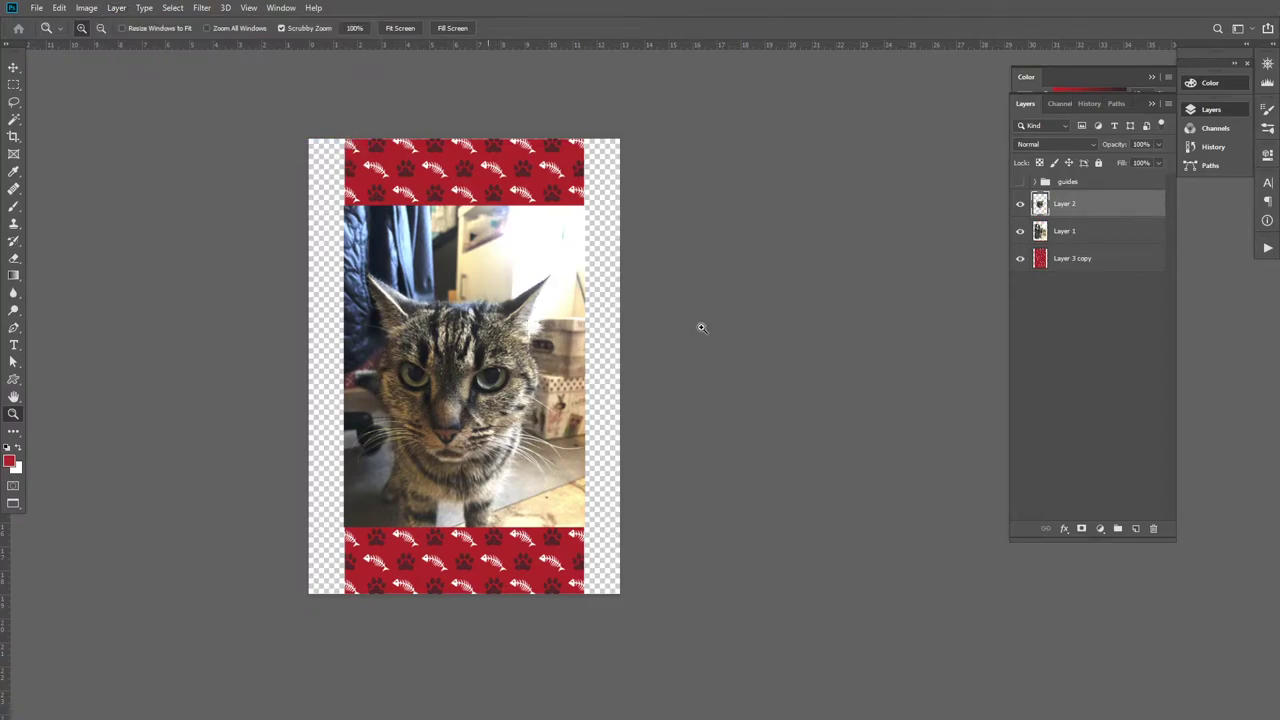
{"action": "left_click", "coordinate": [1020, 231]}
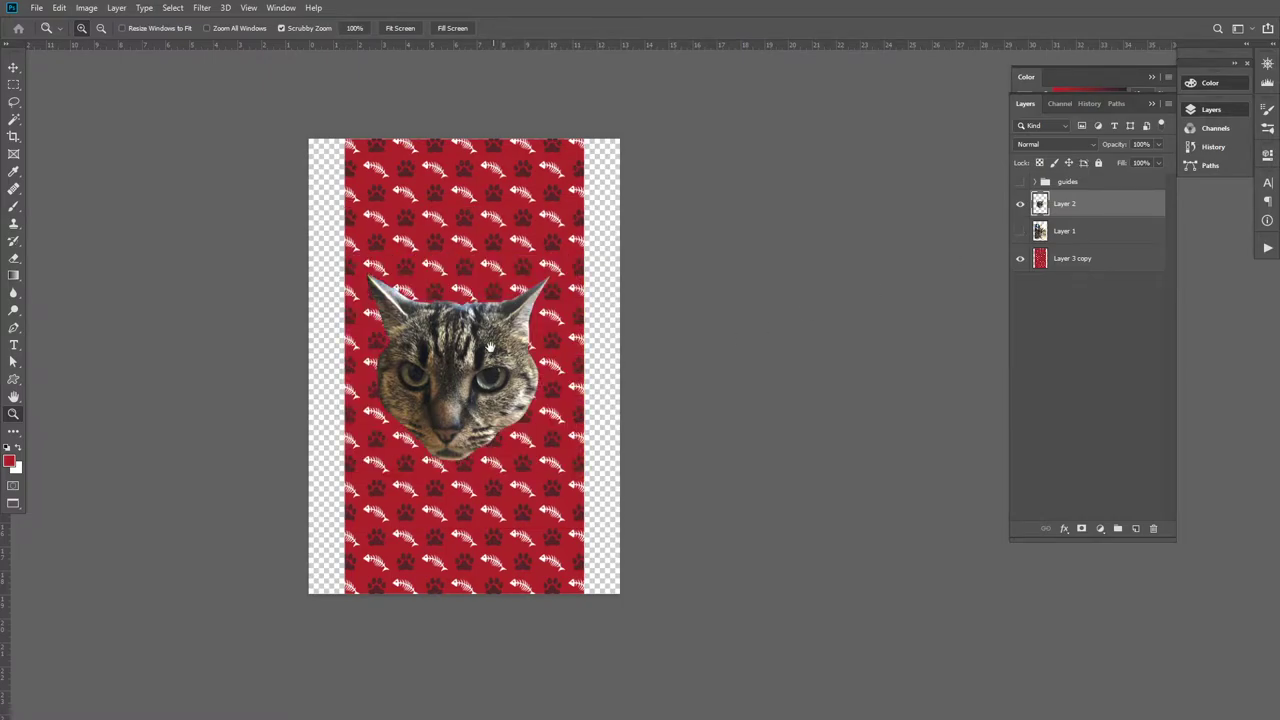
Show the guides over the red patterned template with the cat head layer ready to move.
{"action": "left_click_drag", "start_coordinate": [490, 347], "coordinate": [467, 328]}
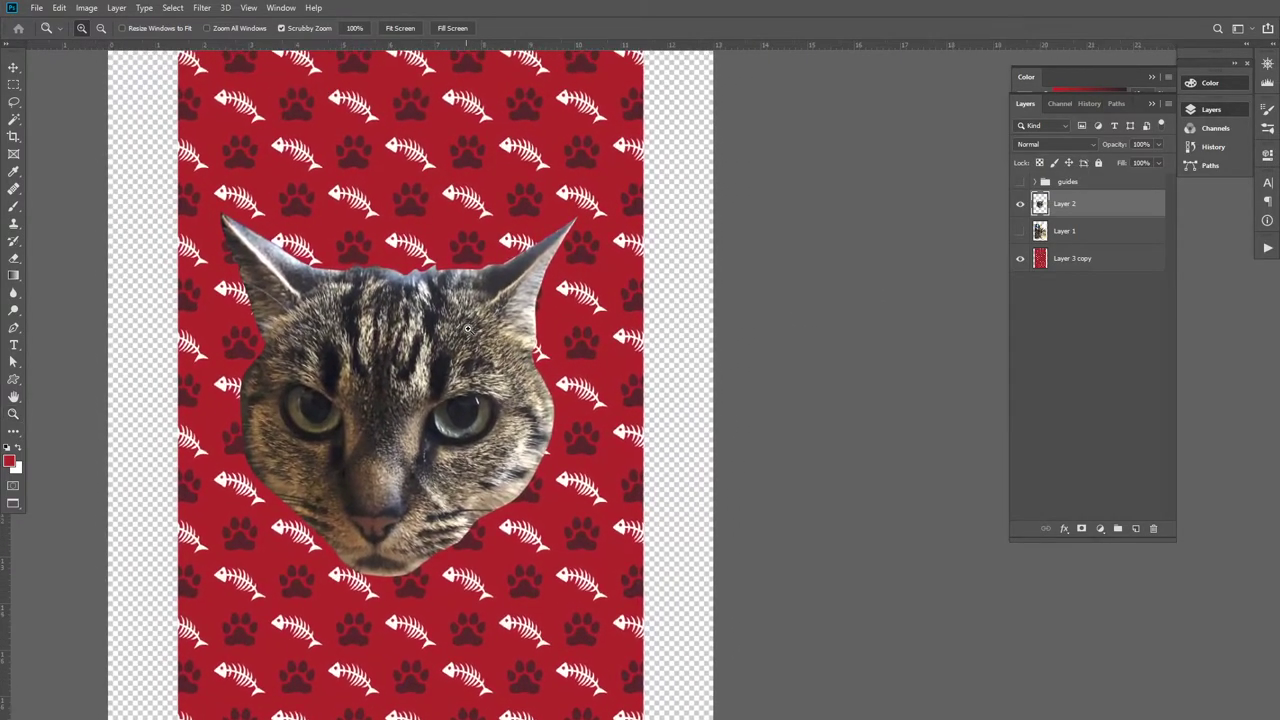
{"action": "key", "text": "v"}
{"action": "left_click_drag", "start_coordinate": [500, 283], "coordinate": [512, 313]}
{"action": "key", "text": "ctrl+semicolon"}
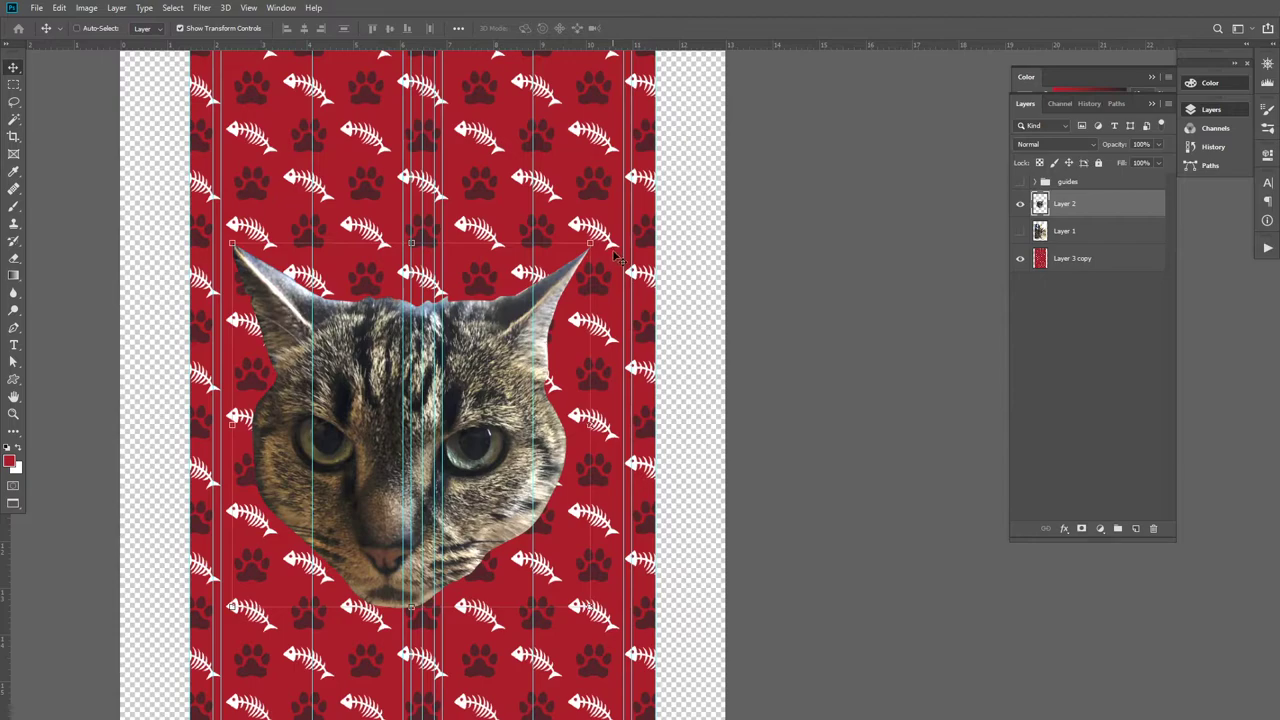
Try scaling the cat head proportionally to about 39.5% and placing it near the top of the left panel.
{"action": "left_click_drag", "start_coordinate": [590, 243], "coordinate": [359, 449]}
{"action": "scroll", "coordinate": [430, 418], "scroll_direction": "left", "scroll_amount": 2}
{"action": "left_click_drag", "start_coordinate": [404, 532], "coordinate": [394, 119]}
{"action": "left_click_drag", "start_coordinate": [470, 151], "coordinate": [453, 222]}
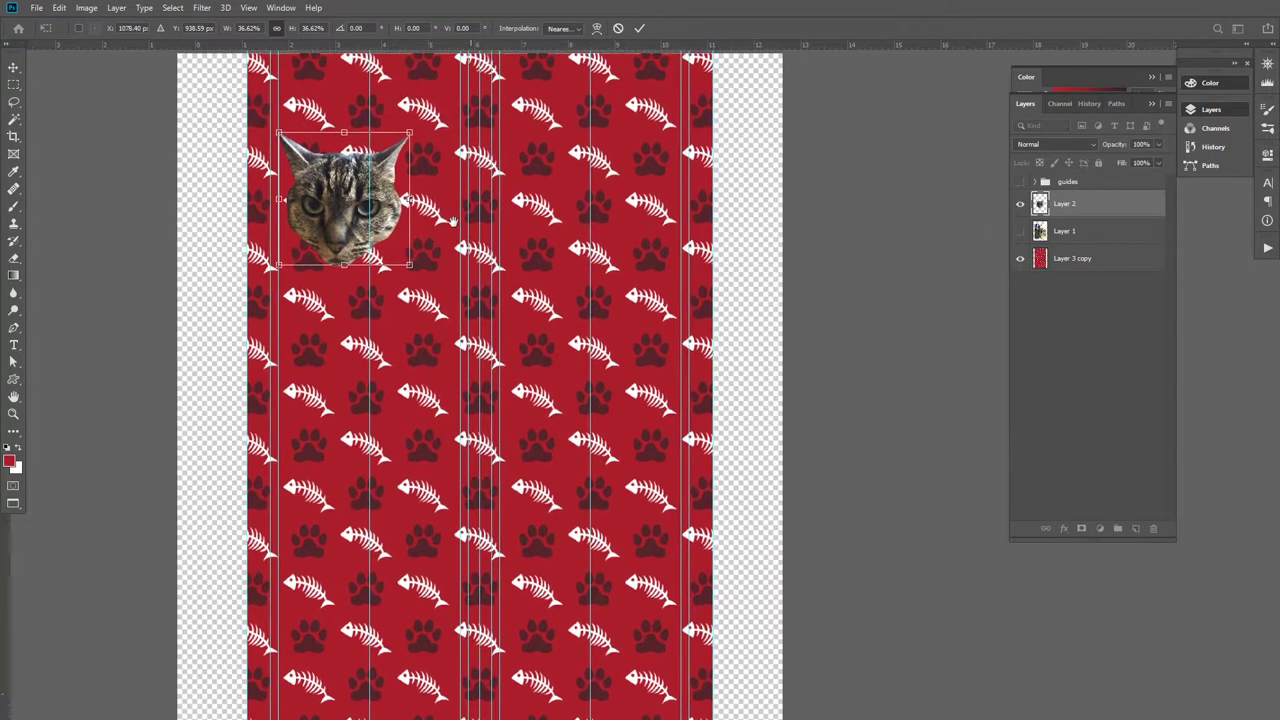
{"action": "left_click_drag", "start_coordinate": [414, 125], "coordinate": [424, 117]}
{"action": "left_click_drag", "start_coordinate": [320, 165], "coordinate": [317, 153]}
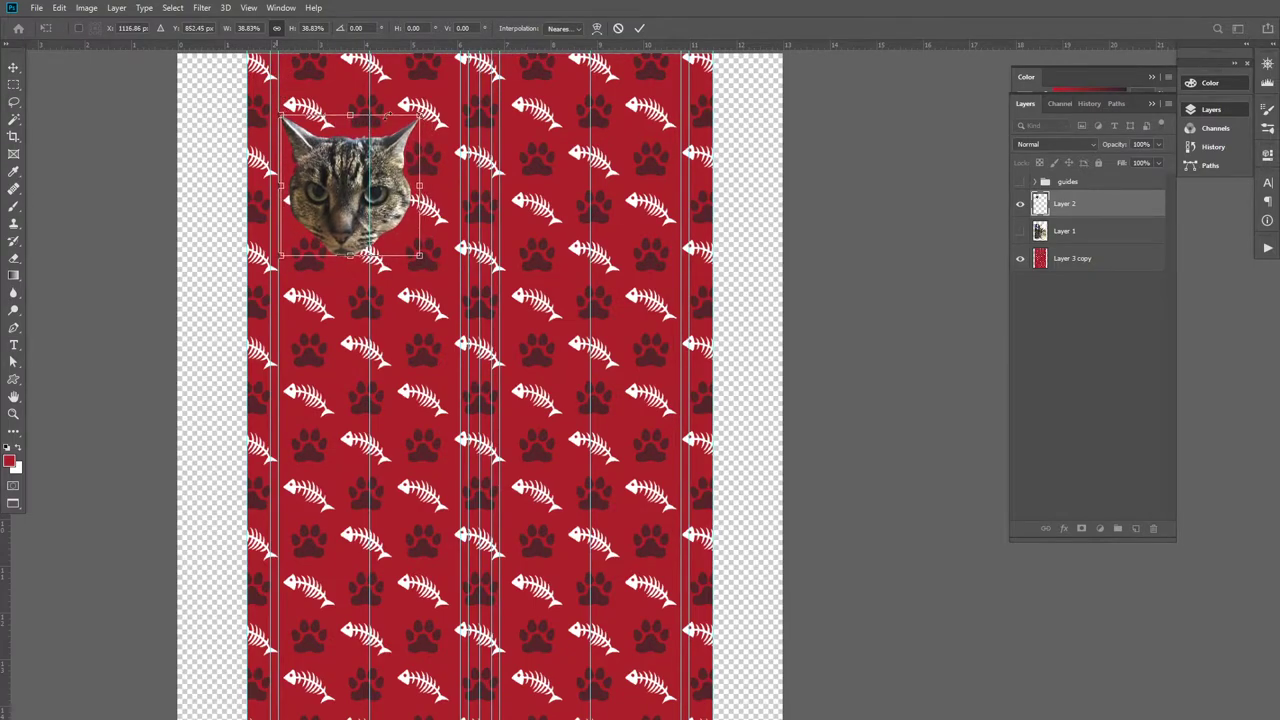
{"action": "left_click_drag", "start_coordinate": [419, 116], "coordinate": [423, 111]}
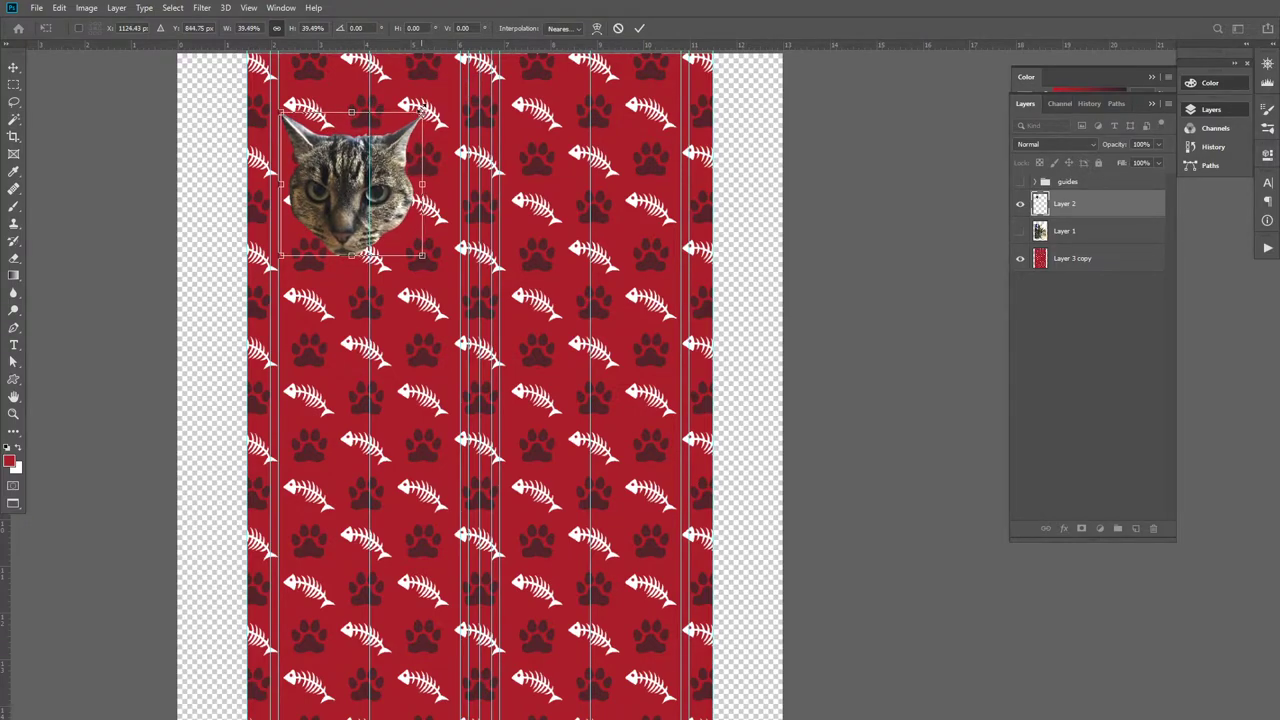
{"action": "key", "text": "Return"}
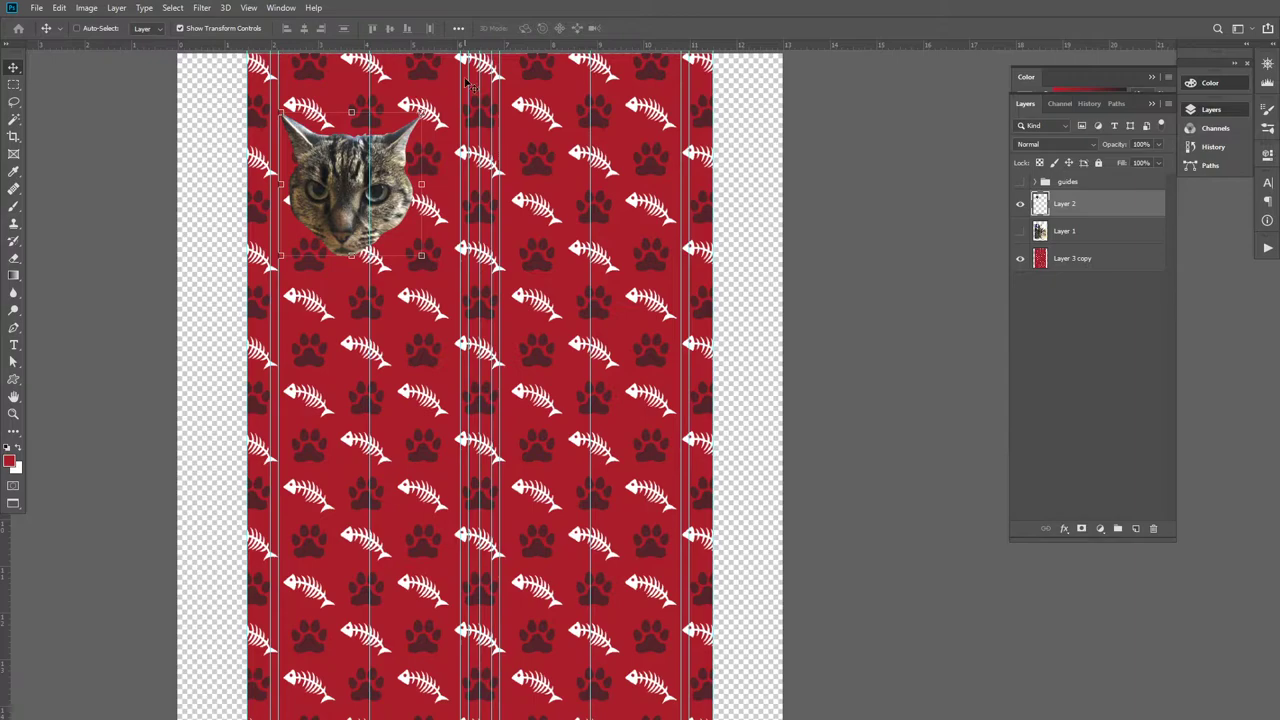
Undo the cat head's transform to restore its original size and position.
{"action": "left_click_drag", "start_coordinate": [424, 104], "coordinate": [421, 108]}
{"action": "key", "text": "Return"}
{"action": "key", "text": "ctrl+z"}
{"action": "key", "text": "ctrl+z"}
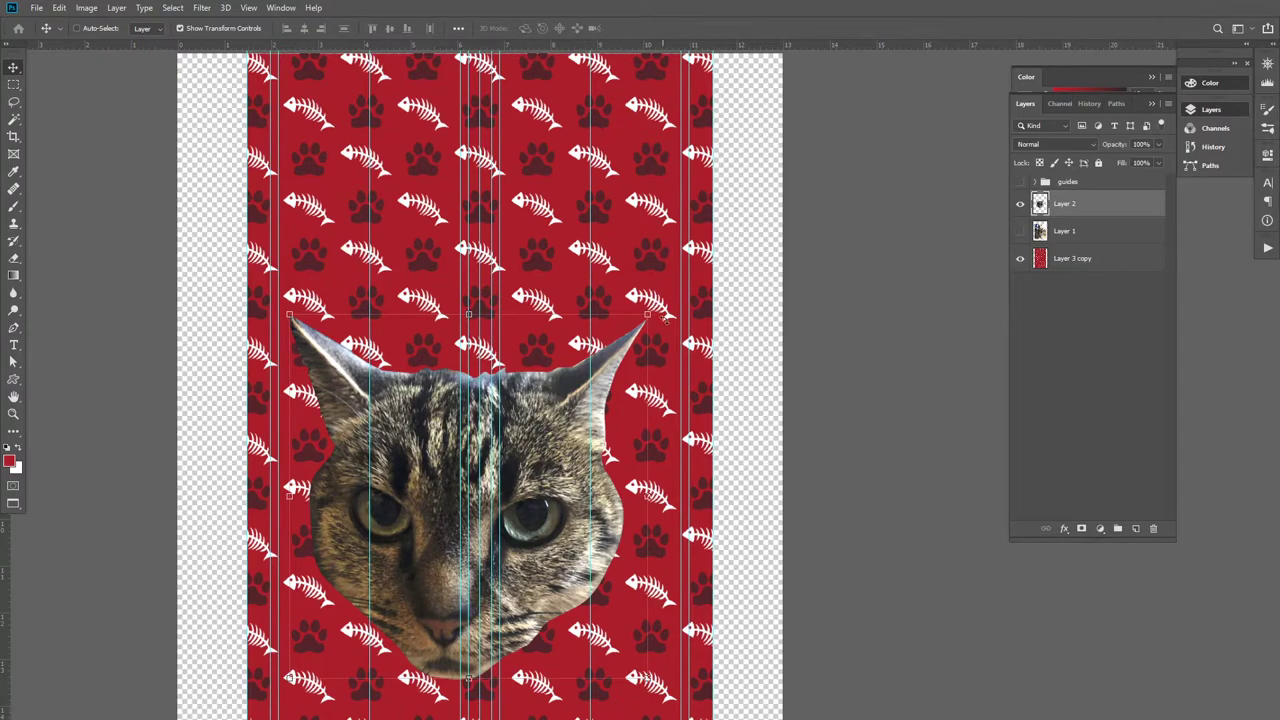
Scale the cat head to about 42.5% with Bicubic Sharper interpolation and place it at the top of the left panel.
{"action": "left_click_drag", "start_coordinate": [648, 314], "coordinate": [485, 506]}
{"action": "left_click", "coordinate": [568, 29]}
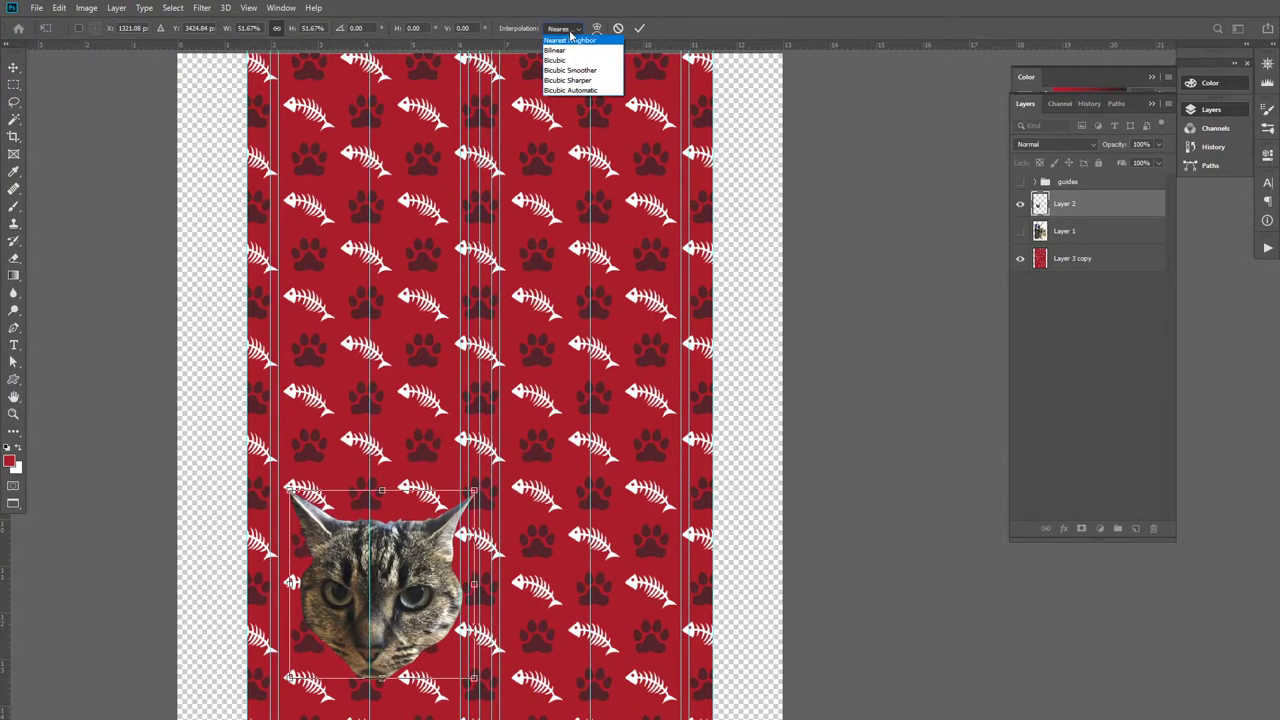
{"action": "left_click", "coordinate": [591, 81]}
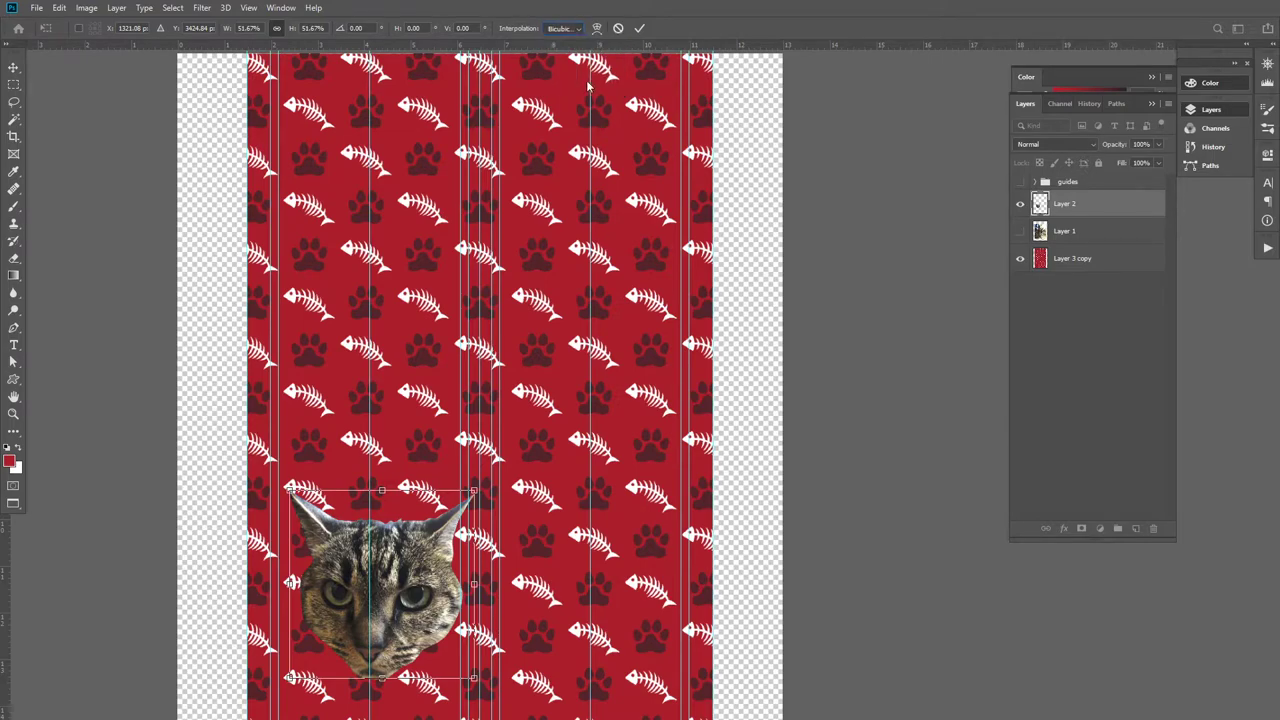
{"action": "left_click_drag", "start_coordinate": [474, 368], "coordinate": [468, 463]}
{"action": "left_click_drag", "start_coordinate": [407, 559], "coordinate": [398, 150]}
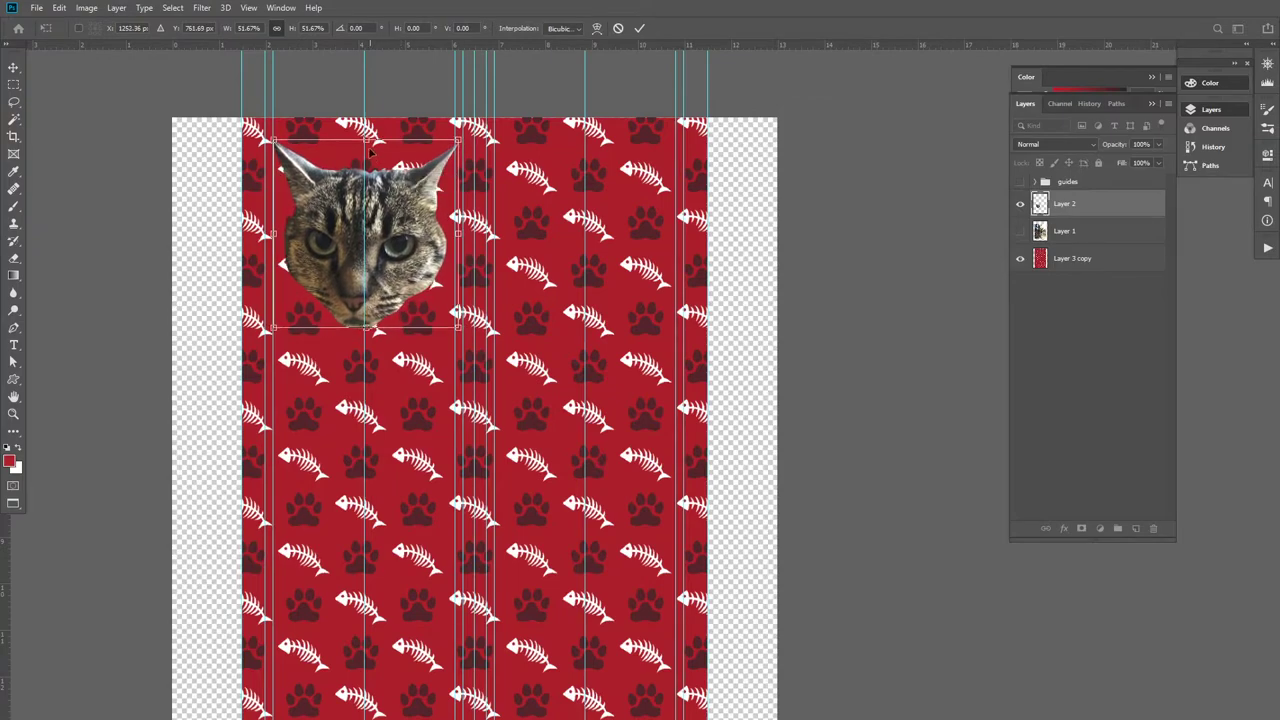
{"action": "left_click_drag", "start_coordinate": [452, 318], "coordinate": [436, 302]}
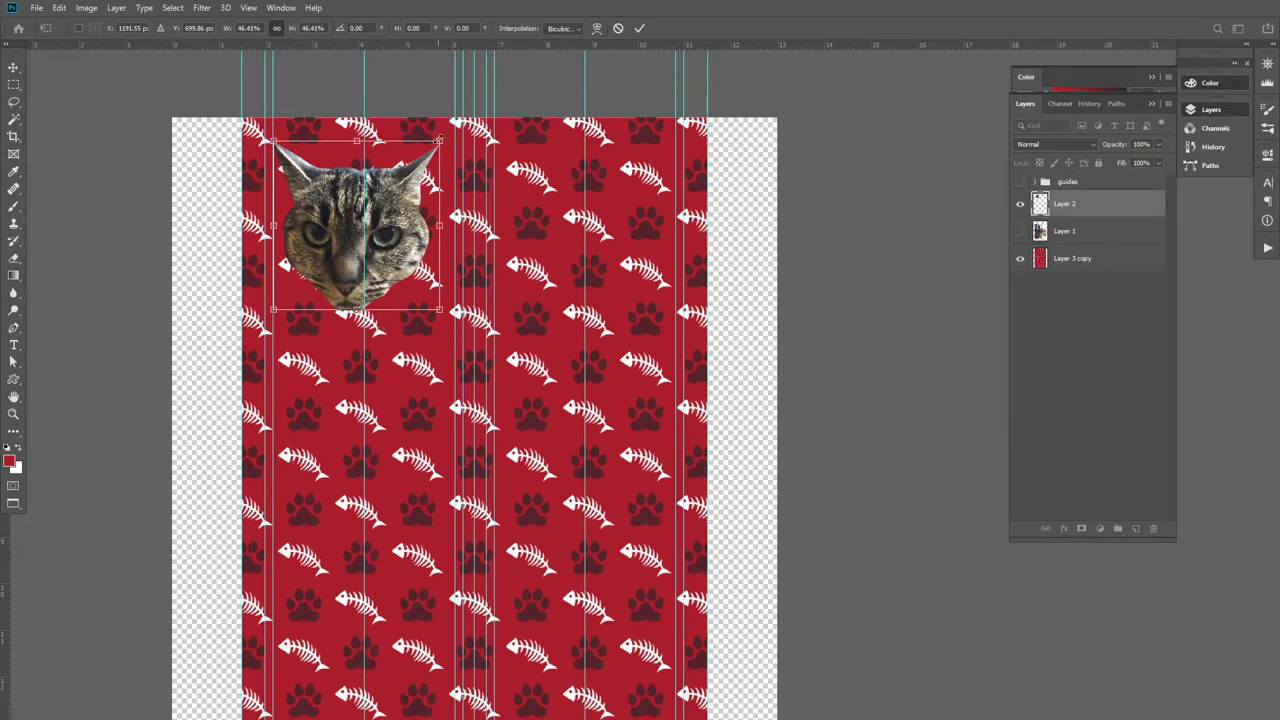
{"action": "left_click_drag", "start_coordinate": [439, 139], "coordinate": [424, 150]}
{"action": "key", "text": "Return"}
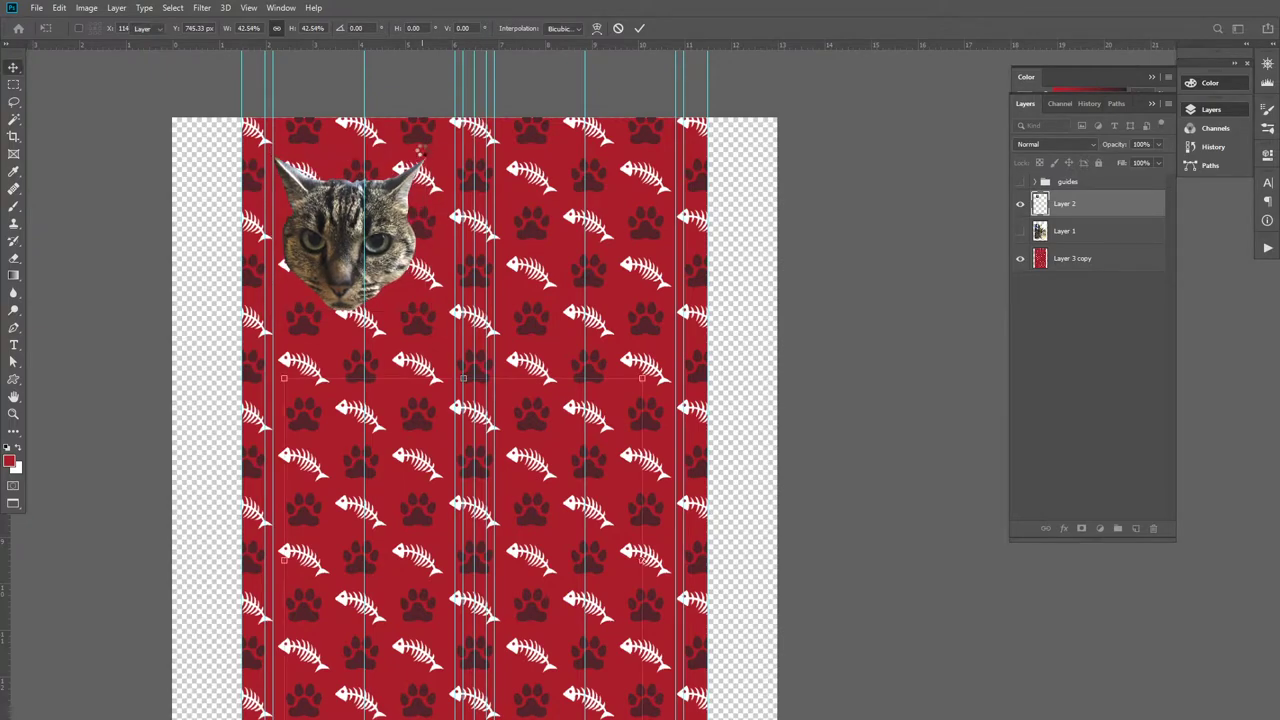
{"action": "mouse_move", "coordinate": [350, 256]}
{"action": "left_mouse_down"}
{"action": "mouse_move", "coordinate": [352, 228]}
{"action": "mouse_move", "coordinate": [349, 248]}
{"action": "left_mouse_up"}
Hide the guides, make white the foreground color, and outline the cat head with a 6 px white outside stroke.
{"action": "key", "text": "ctrl+h"}
{"action": "key", "text": "x"}
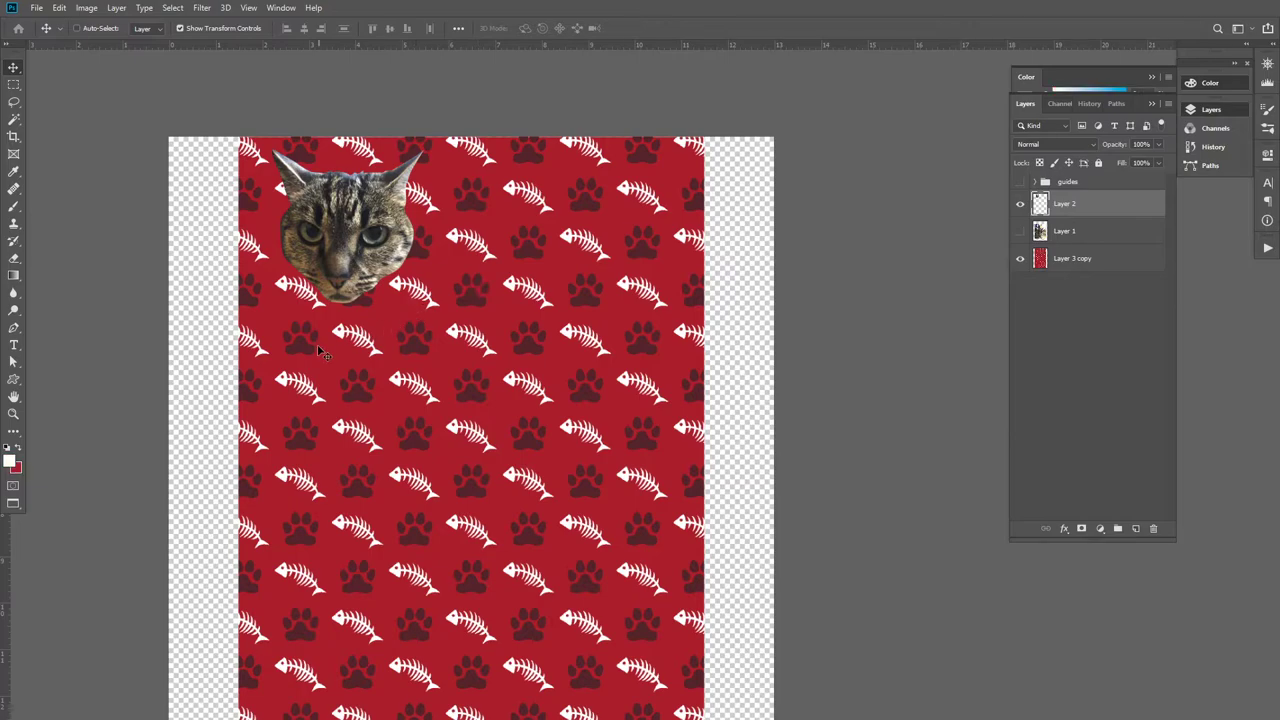
{"action": "left_click", "coordinate": [95, 8]}
{"action": "mouse_move", "coordinate": [61, 10]}
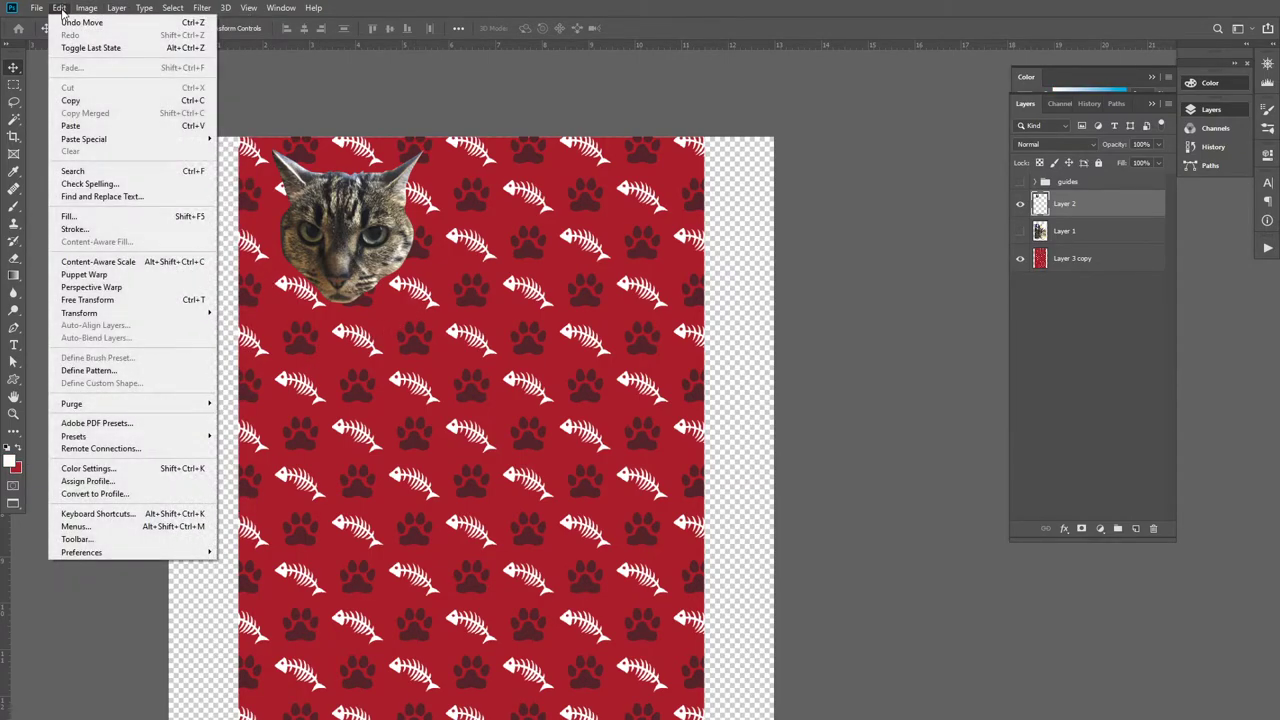
{"action": "left_click", "coordinate": [201, 230]}
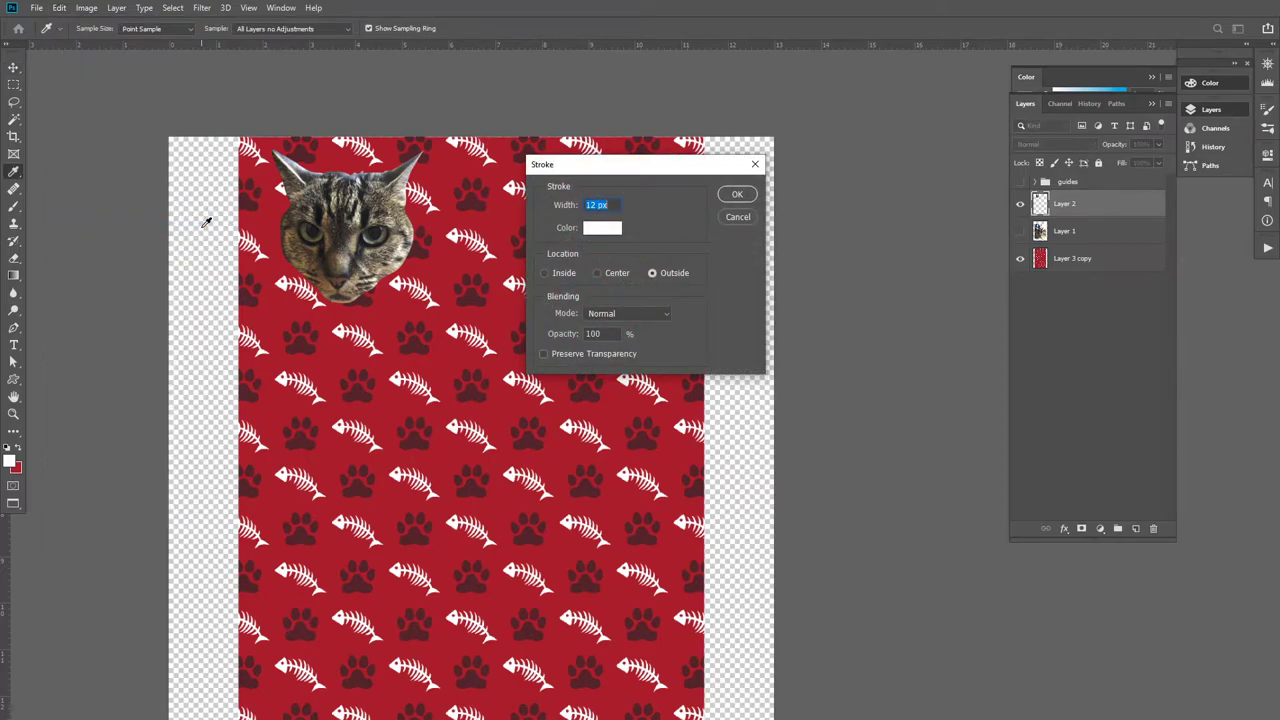
{"action": "type", "text": "6"}
{"action": "key", "text": "Return"}
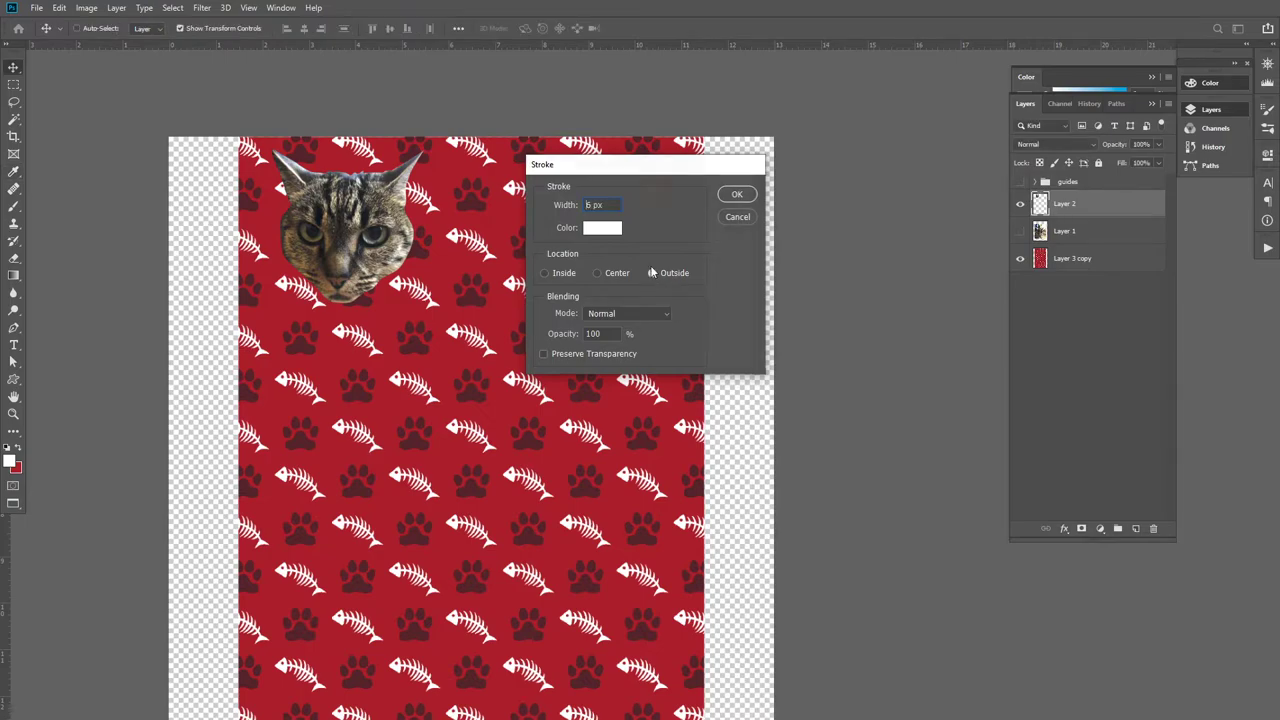
Undo the outline and apply the 6 px white outside stroke to the cat head again.
{"action": "key", "text": "ctrl+z"}
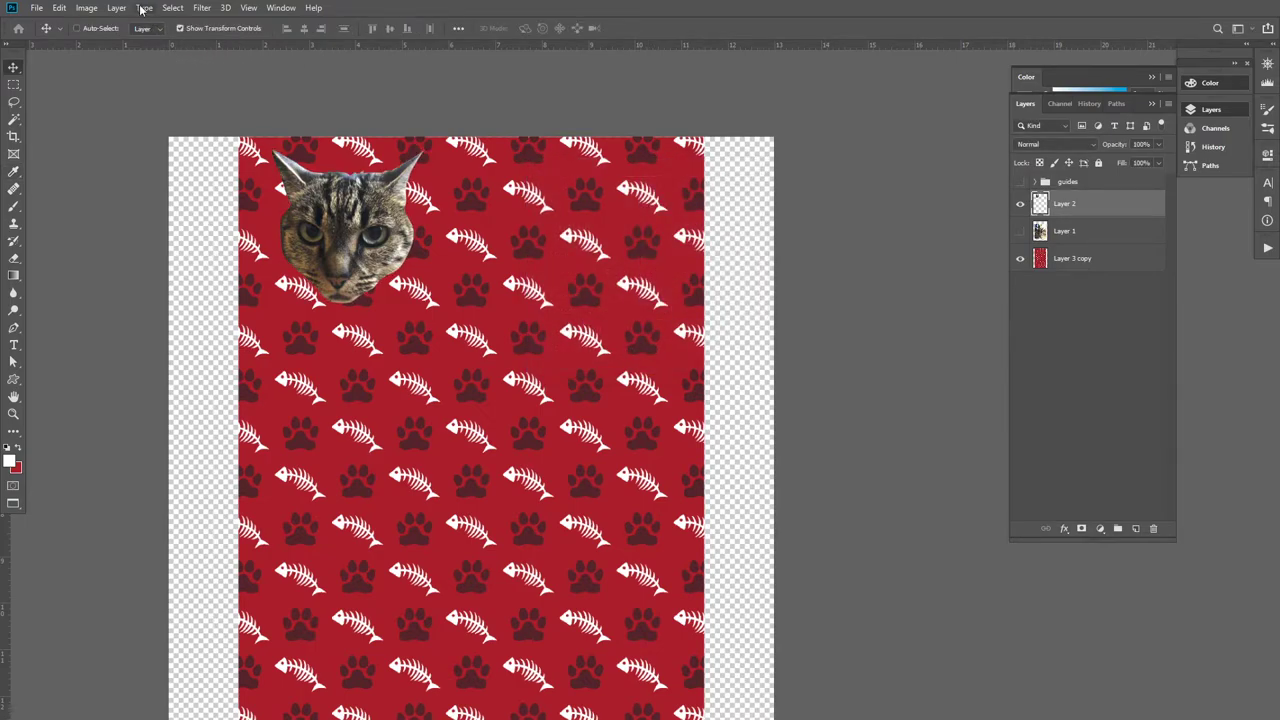
{"action": "left_click", "coordinate": [60, 8]}
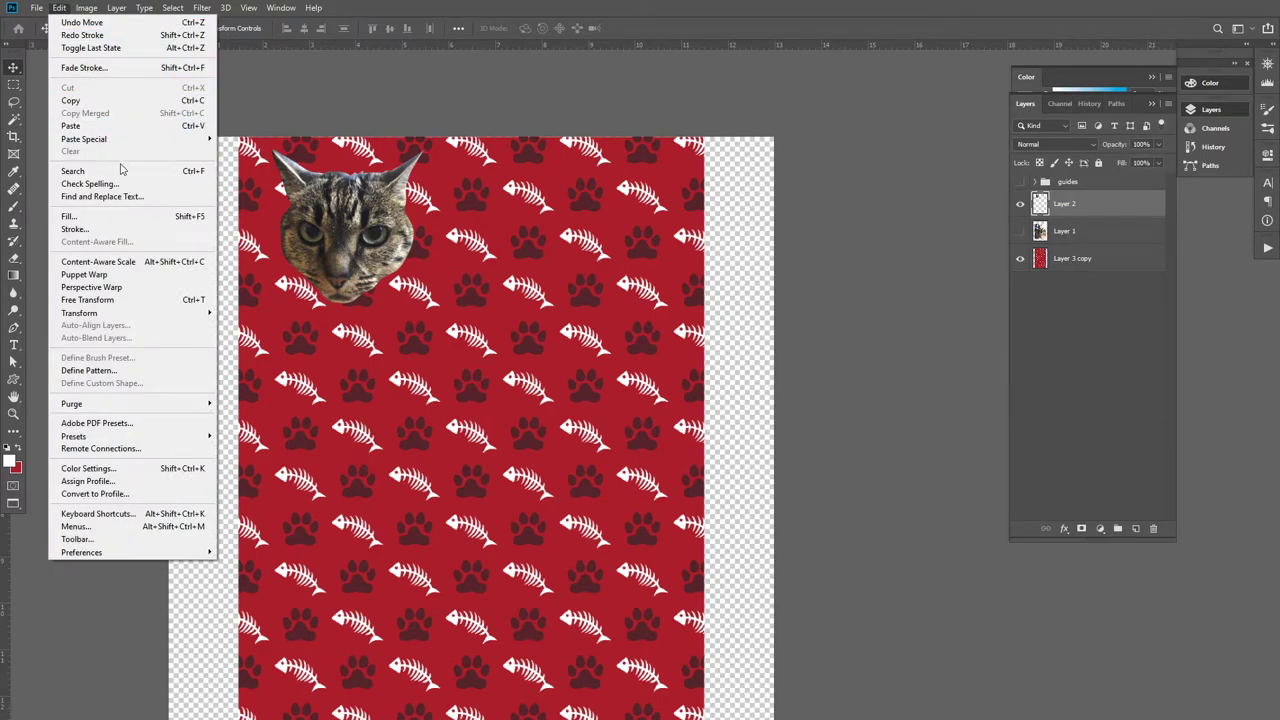
{"action": "left_click", "coordinate": [140, 229]}
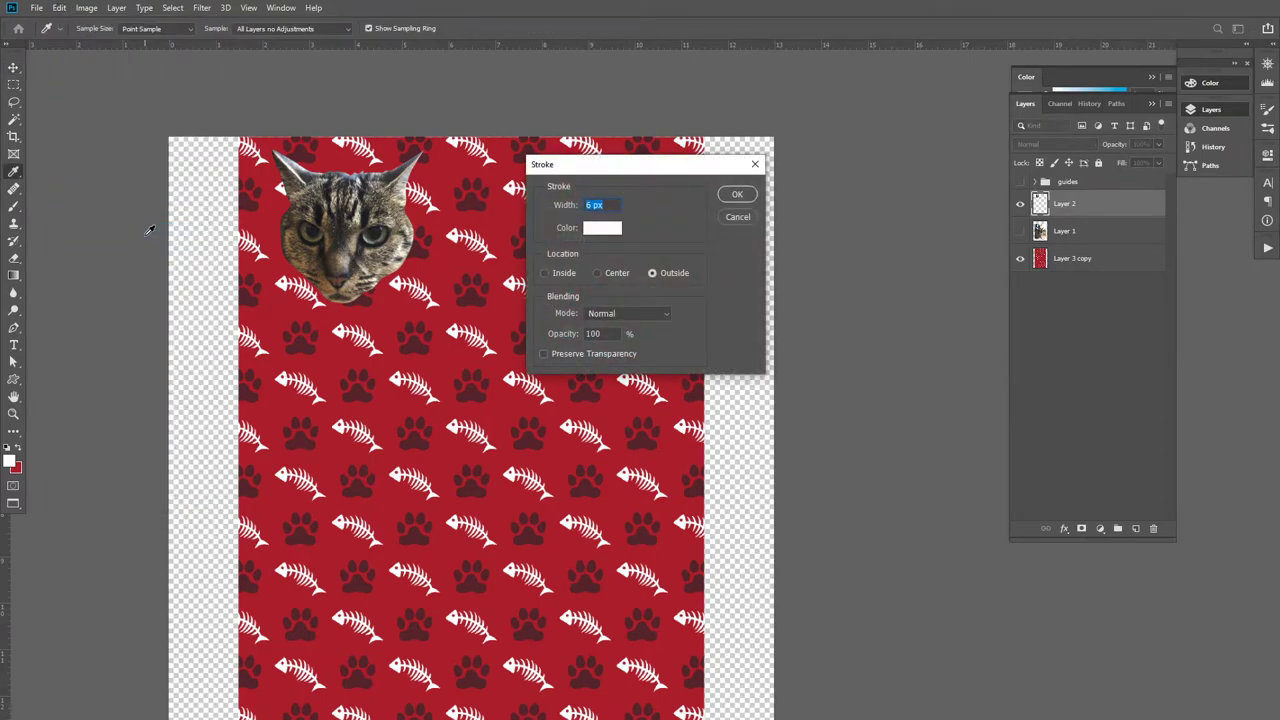
{"action": "key", "text": "Return"}
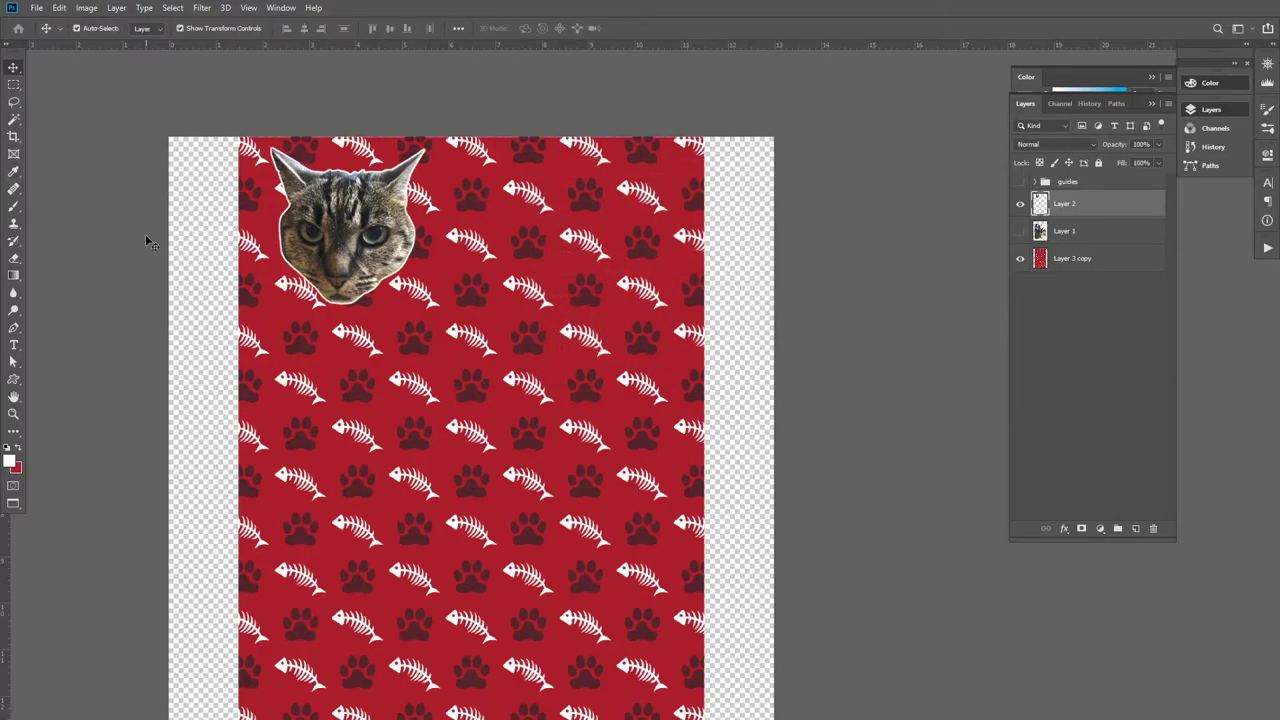
Show the guides again over the outlined cat head.
{"action": "key", "text": "z"}
{"action": "left_click_drag", "start_coordinate": [349, 208], "coordinate": [306, 421]}
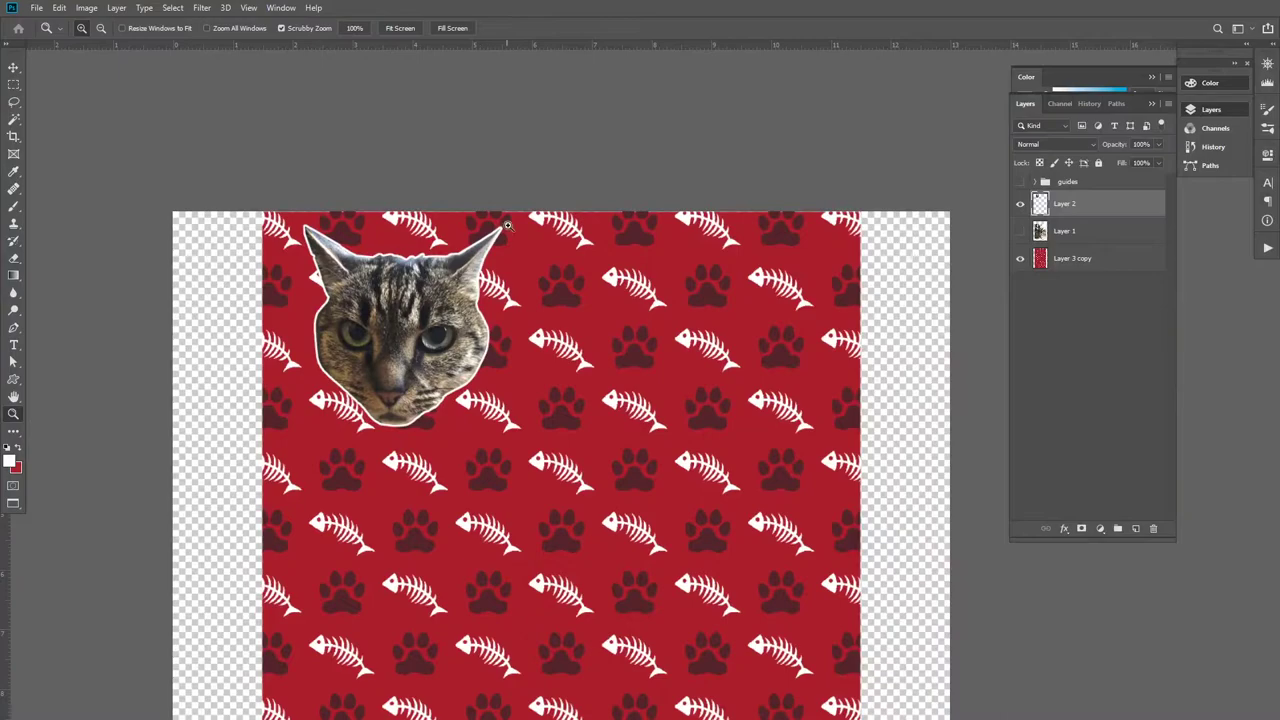
{"action": "key", "text": "ctrl+semicolon"}
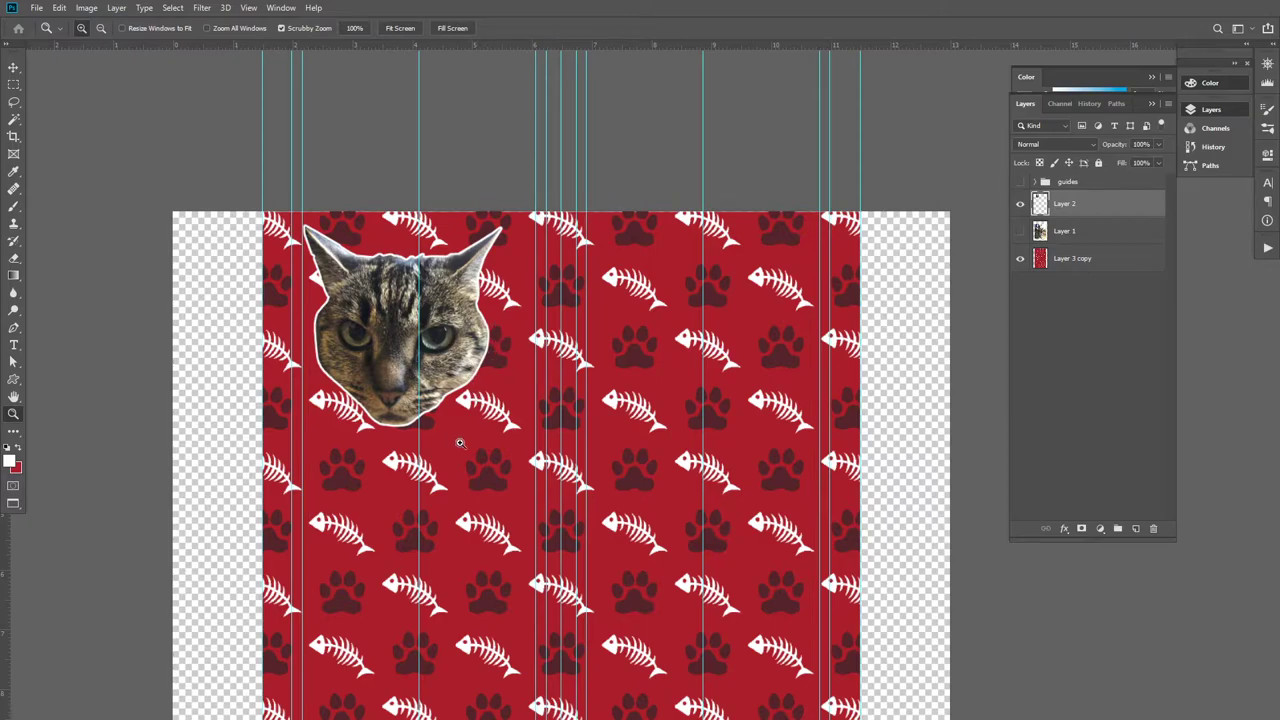
{"action": "left_click_drag", "start_coordinate": [460, 443], "coordinate": [420, 307]}
Try duplicating the outlined cat head directly below itself in the left panel.
{"action": "key", "text": "v"}
{"action": "left_click_drag", "start_coordinate": [419, 216], "coordinate": [449, 430]}
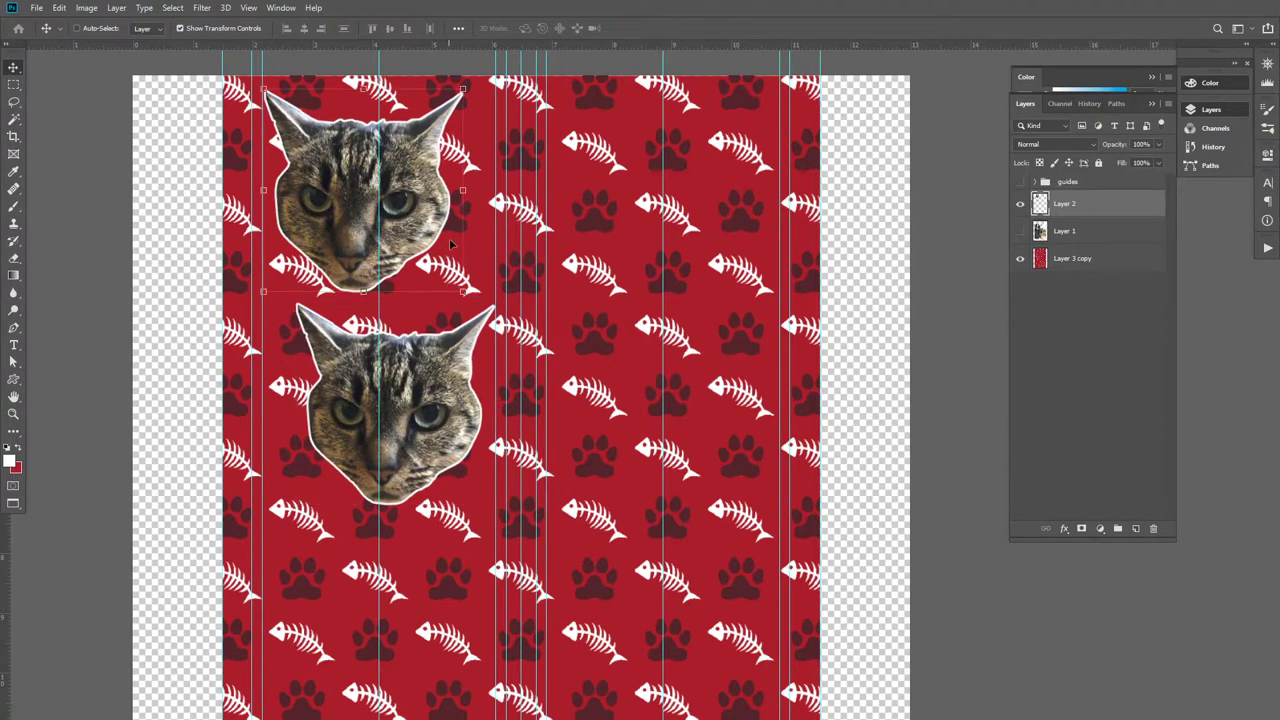
{"action": "key", "text": "ctrl+z"}
{"action": "key", "text": "ctrl+z"}
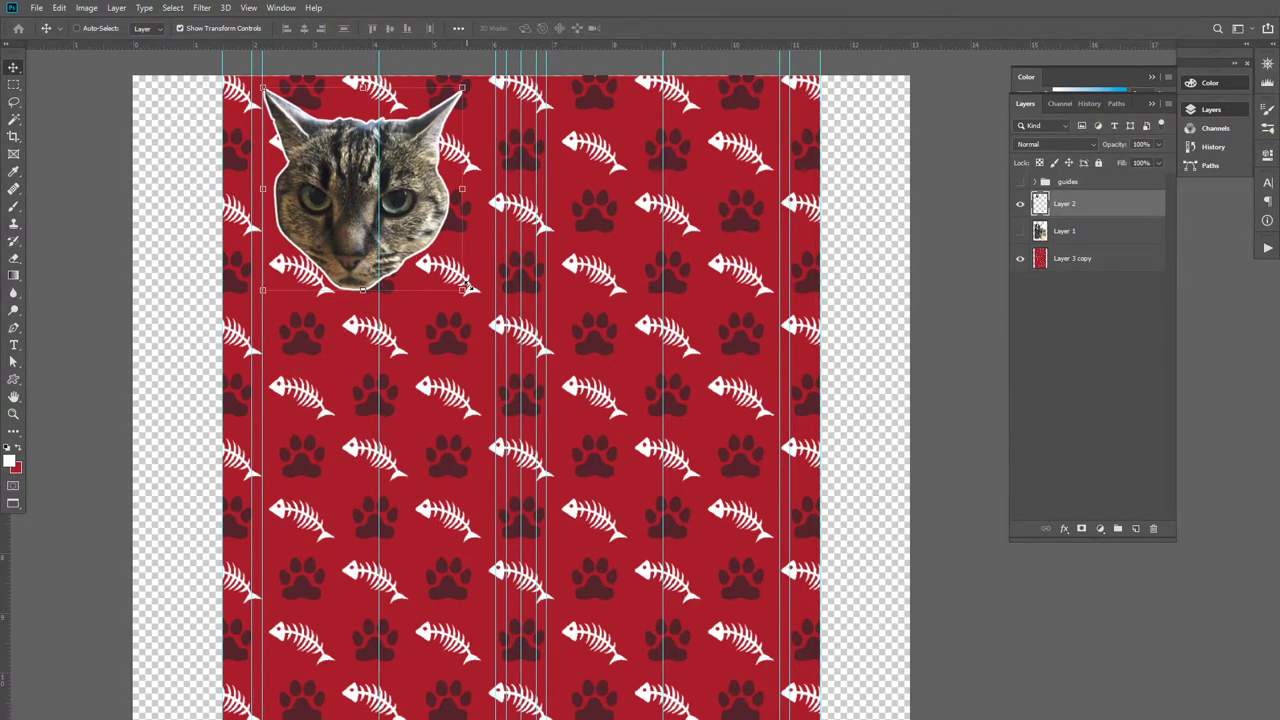
Scale the outlined cat head to about 83% and place a duplicate below it, offset toward the left panel's inner edge.
{"action": "left_click_drag", "start_coordinate": [463, 288], "coordinate": [432, 247]}
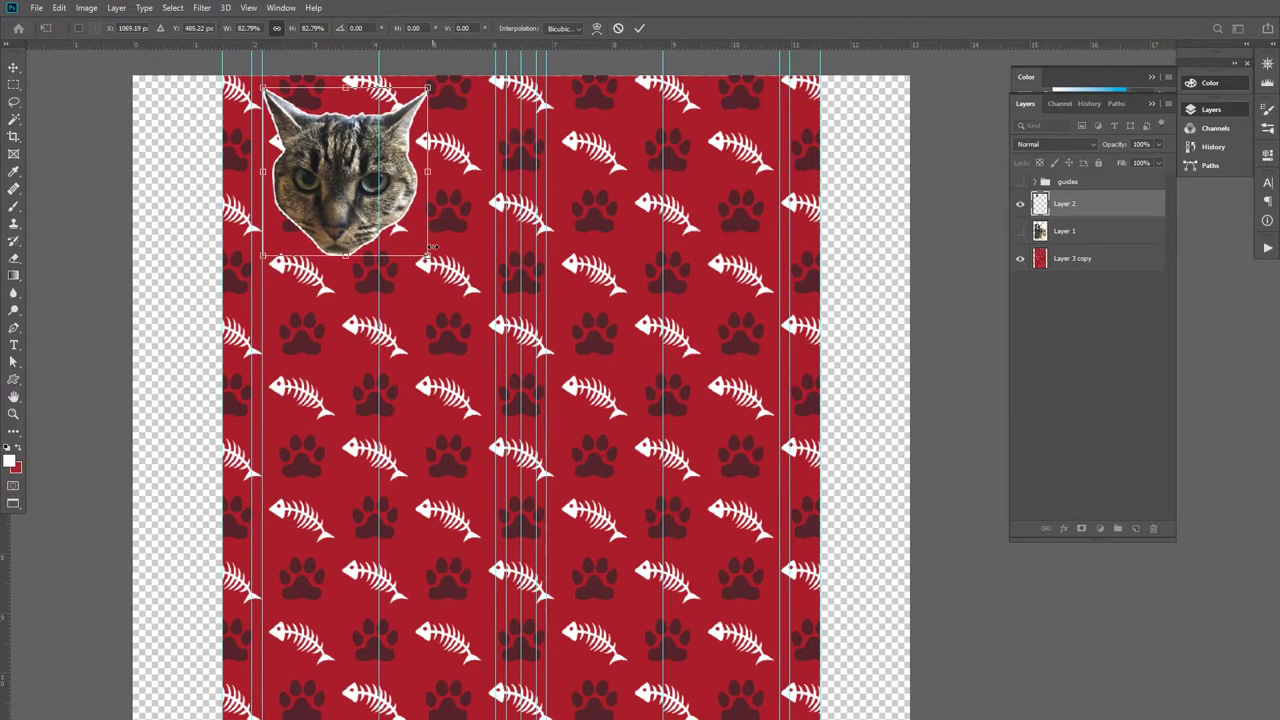
{"action": "key", "text": "Return"}
{"action": "left_click_drag", "start_coordinate": [358, 178], "coordinate": [406, 356]}
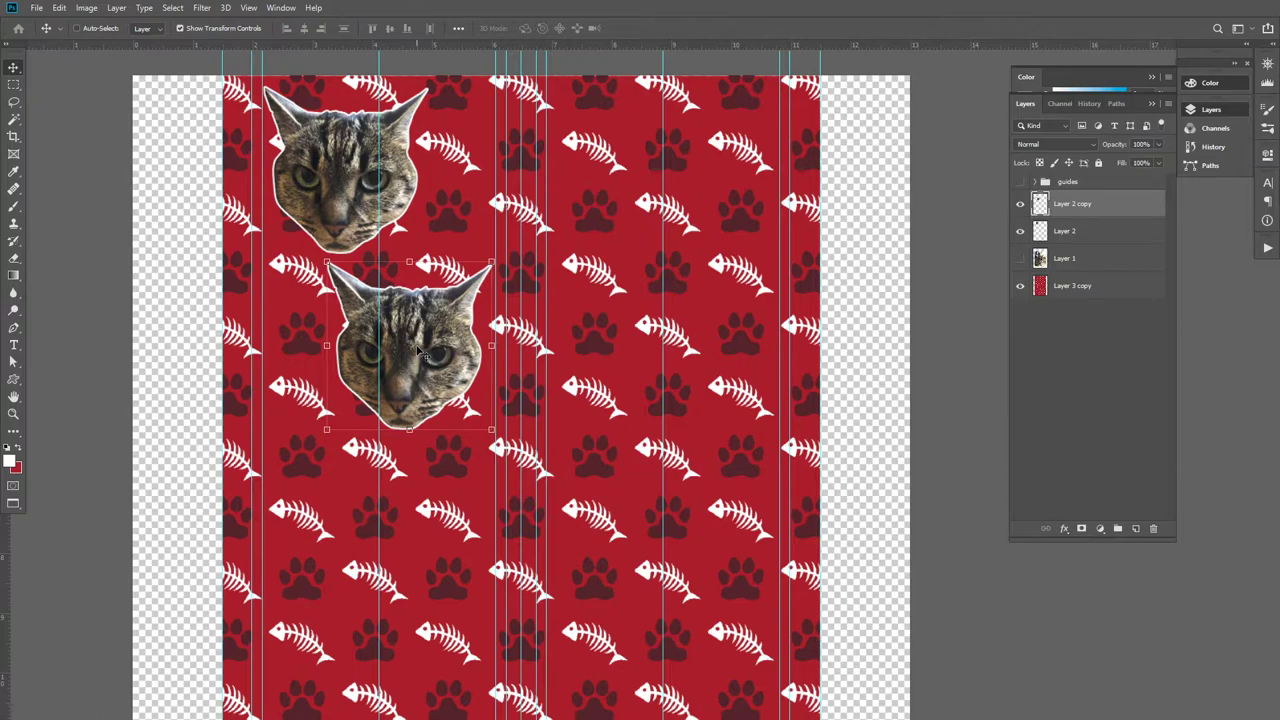
{"action": "key", "text": "Down"}
{"action": "key", "text": "Down"}
{"action": "key", "text": "Down"}
{"action": "key", "text": "Down"}
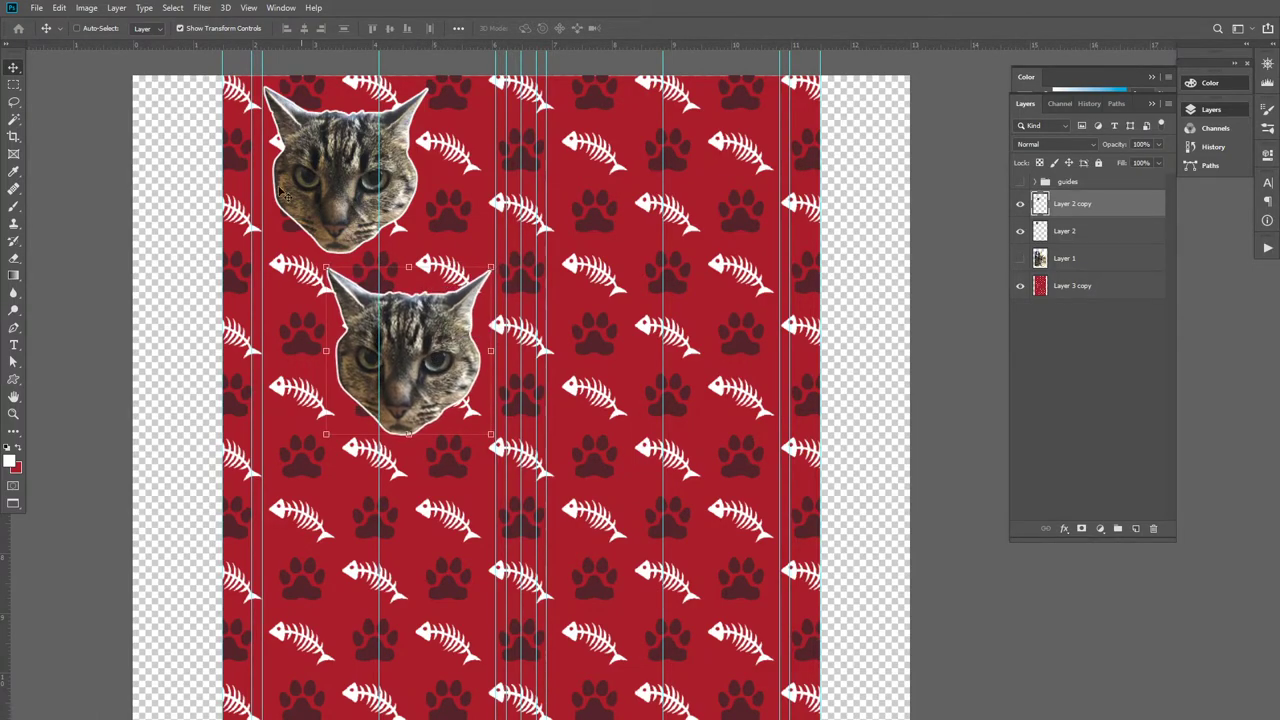
{"action": "left_click_drag", "start_coordinate": [435, 357], "coordinate": [435, 351]}
Select both cat head layers and nudge them slightly right to center the pair on the left panel's middle guide.
{"action": "left_click_drag", "start_coordinate": [526, 388], "coordinate": [488, 378]}
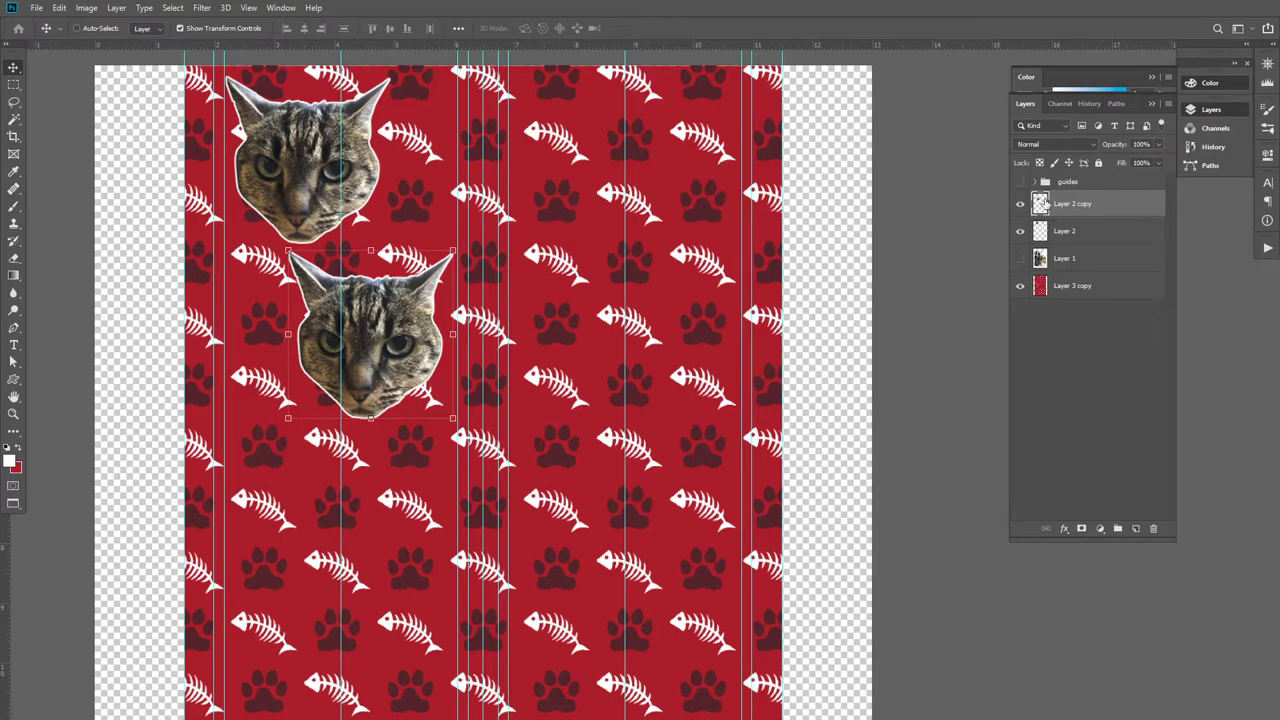
{"action": "left_click", "coordinate": [1041, 230], "text": "shift"}
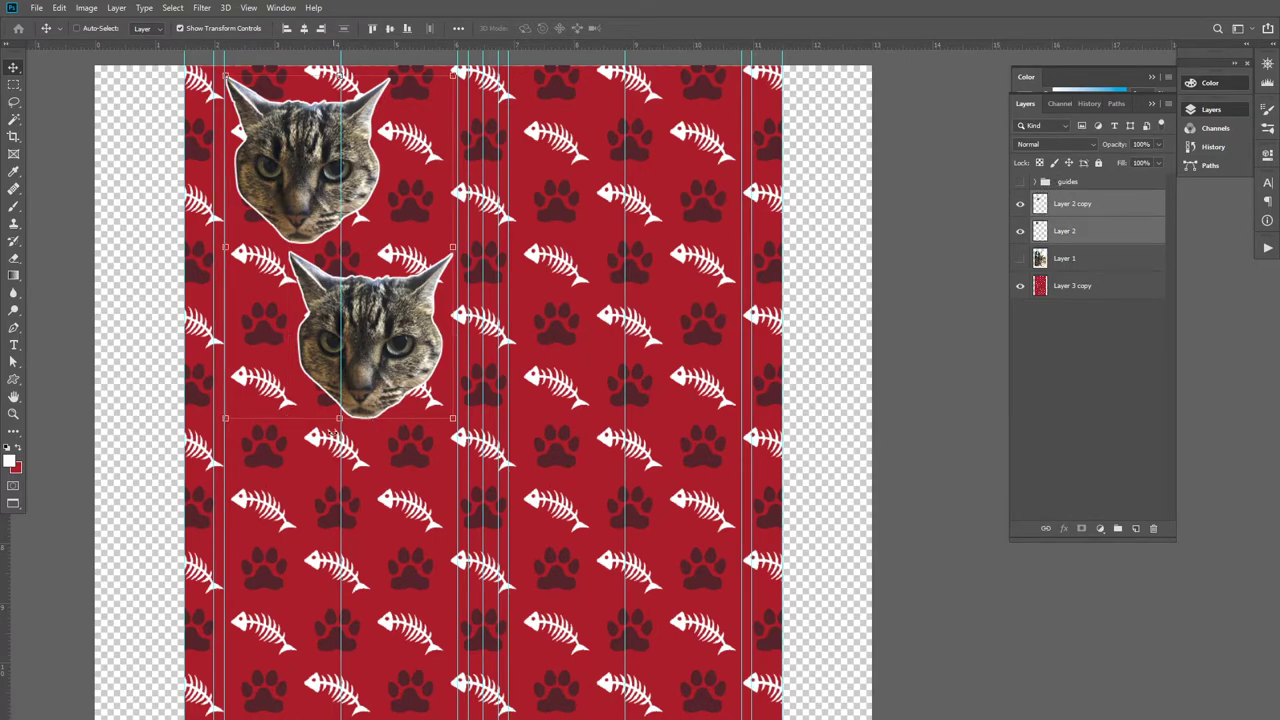
{"action": "key", "text": "b"}
{"action": "key", "text": "v"}
{"action": "key", "text": "Right"}
{"action": "key", "text": "Right"}
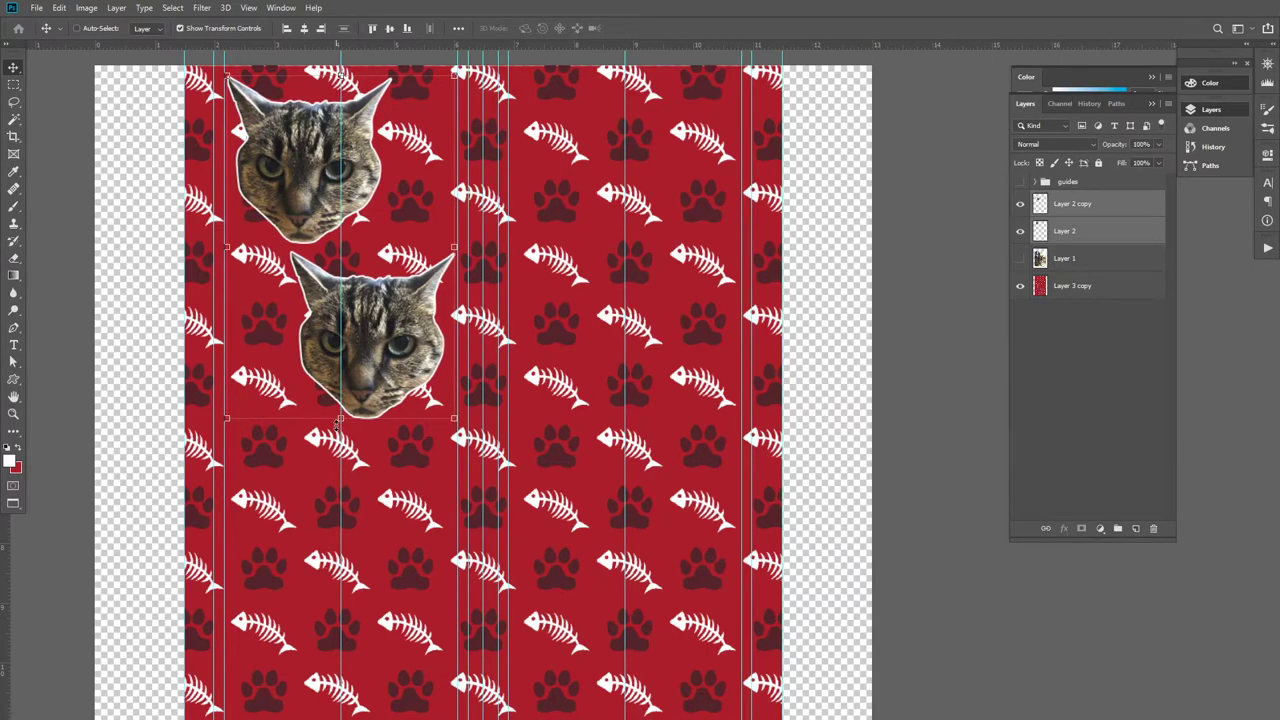
Duplicate the pair of cat heads directly below the first pair, aligned within the left panel's guides.
{"action": "key", "text": "z"}
{"action": "left_click_drag", "start_coordinate": [566, 482], "coordinate": [558, 429]}
{"action": "left_click_drag", "start_coordinate": [558, 429], "coordinate": [525, 295]}
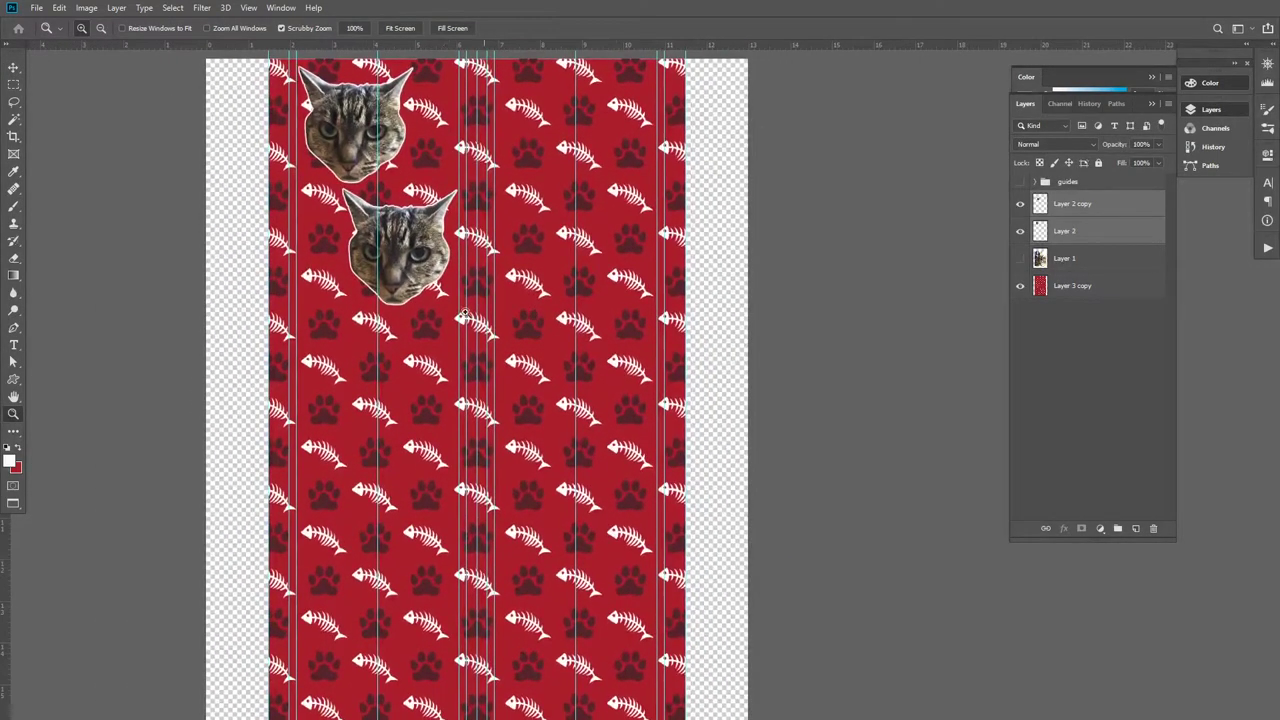
{"action": "key", "text": "v"}
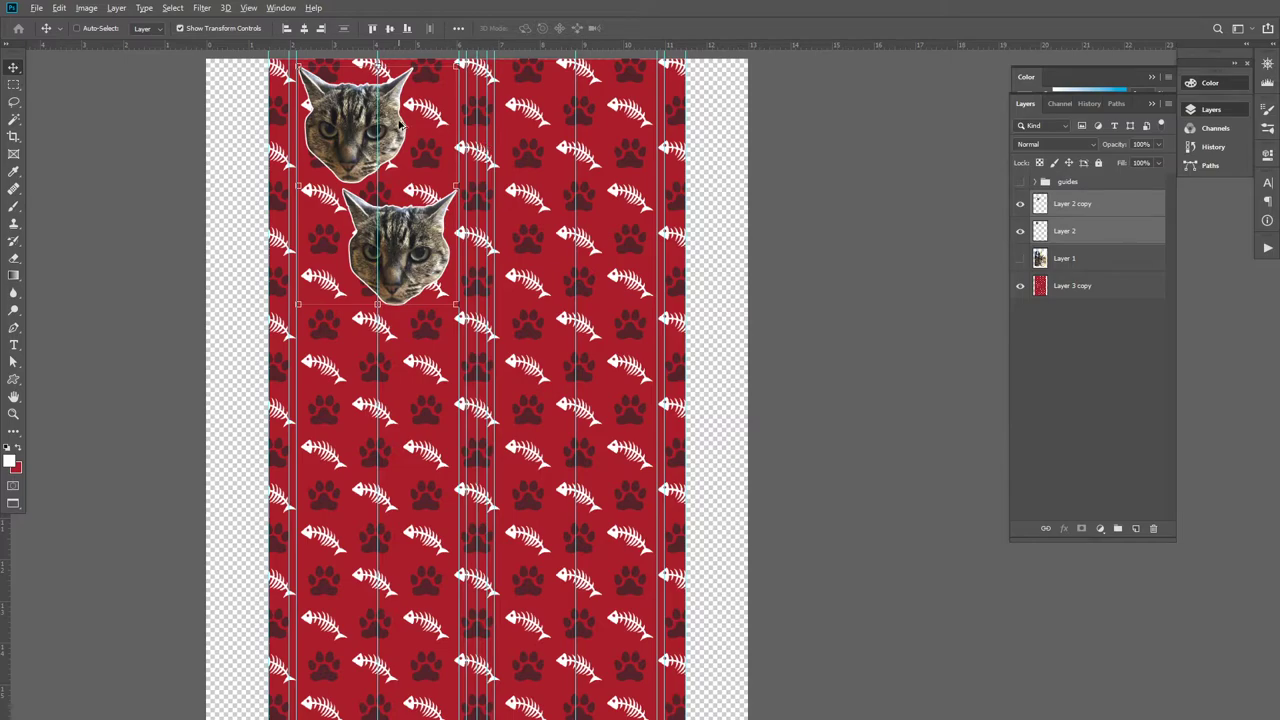
{"action": "left_click_drag", "start_coordinate": [398, 118], "coordinate": [350, 372]}
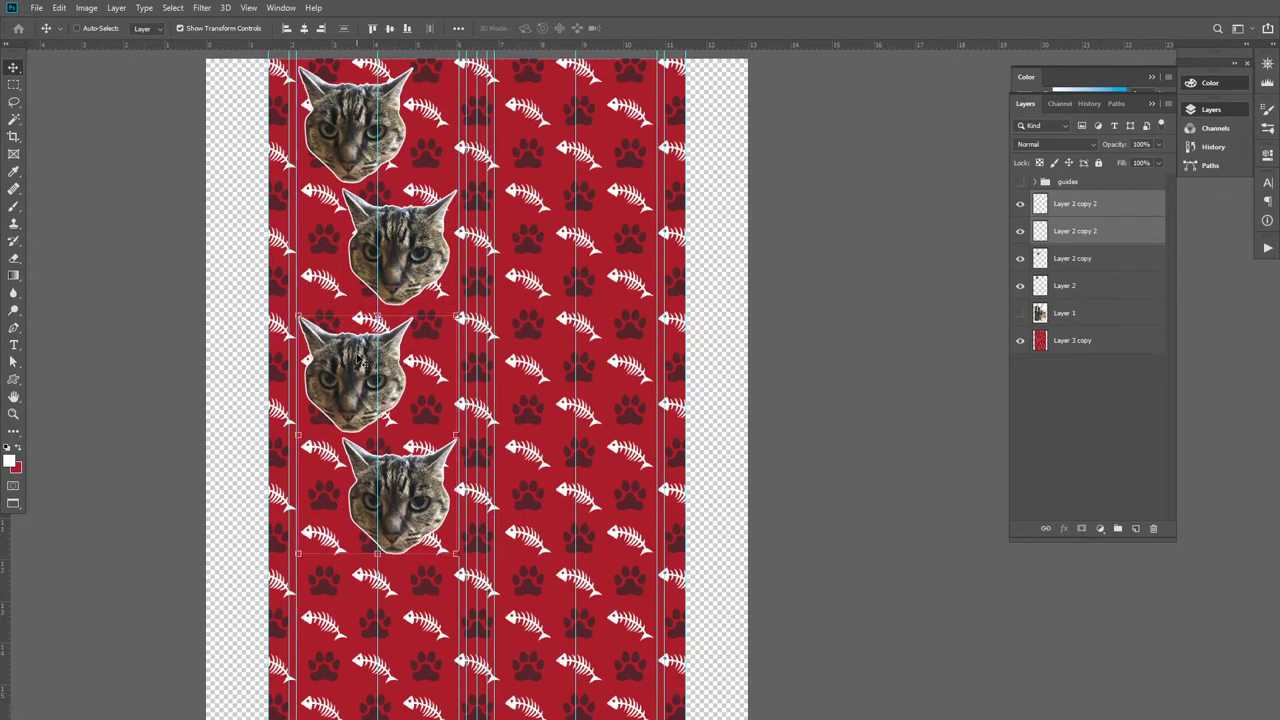
Duplicate the staggered pair once more to continue the column toward the bottom of the left panel.
{"action": "left_click_drag", "start_coordinate": [486, 398], "coordinate": [486, 312]}
{"action": "left_click_drag", "start_coordinate": [385, 319], "coordinate": [388, 429]}
{"action": "left_click_drag", "start_coordinate": [525, 378], "coordinate": [528, 265]}
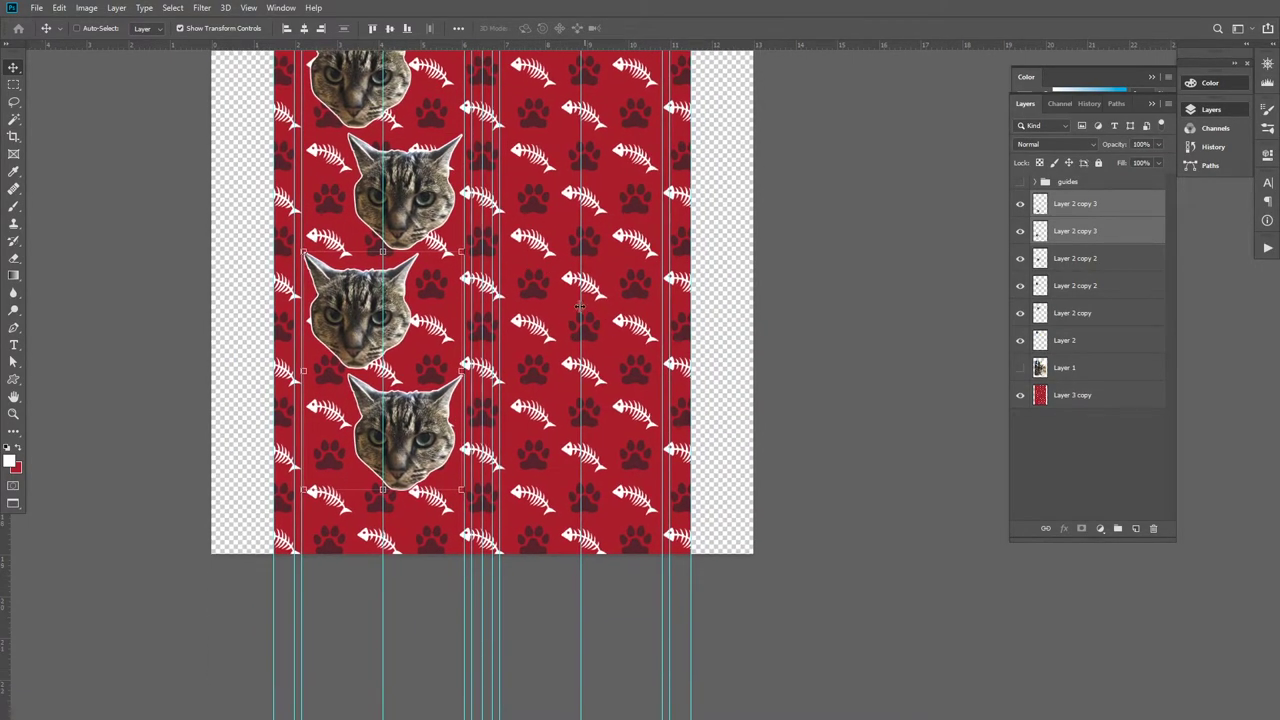
Duplicate the lowest left-offset cat head down past the canvas's bottom edge, and merge all cat head layers into one.
{"action": "left_click", "coordinate": [1060, 235]}
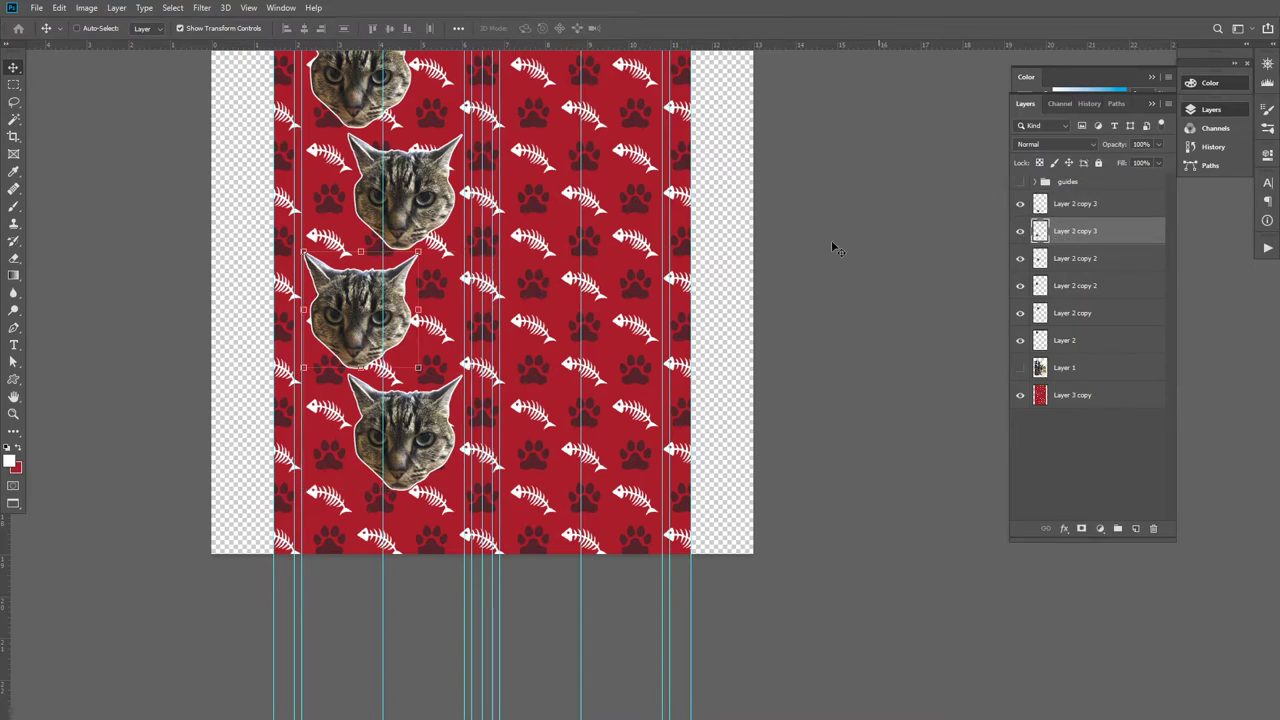
{"action": "left_click_drag", "start_coordinate": [362, 300], "coordinate": [362, 541]}
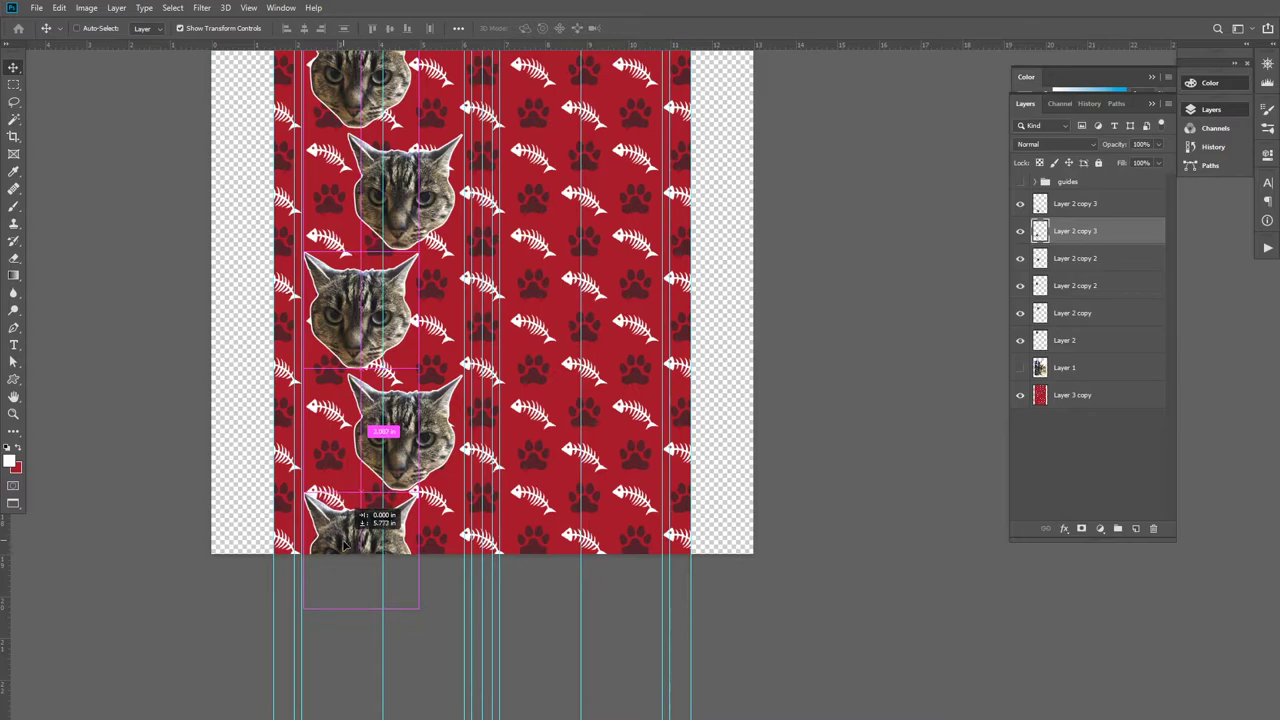
{"action": "left_click", "coordinate": [1064, 206]}
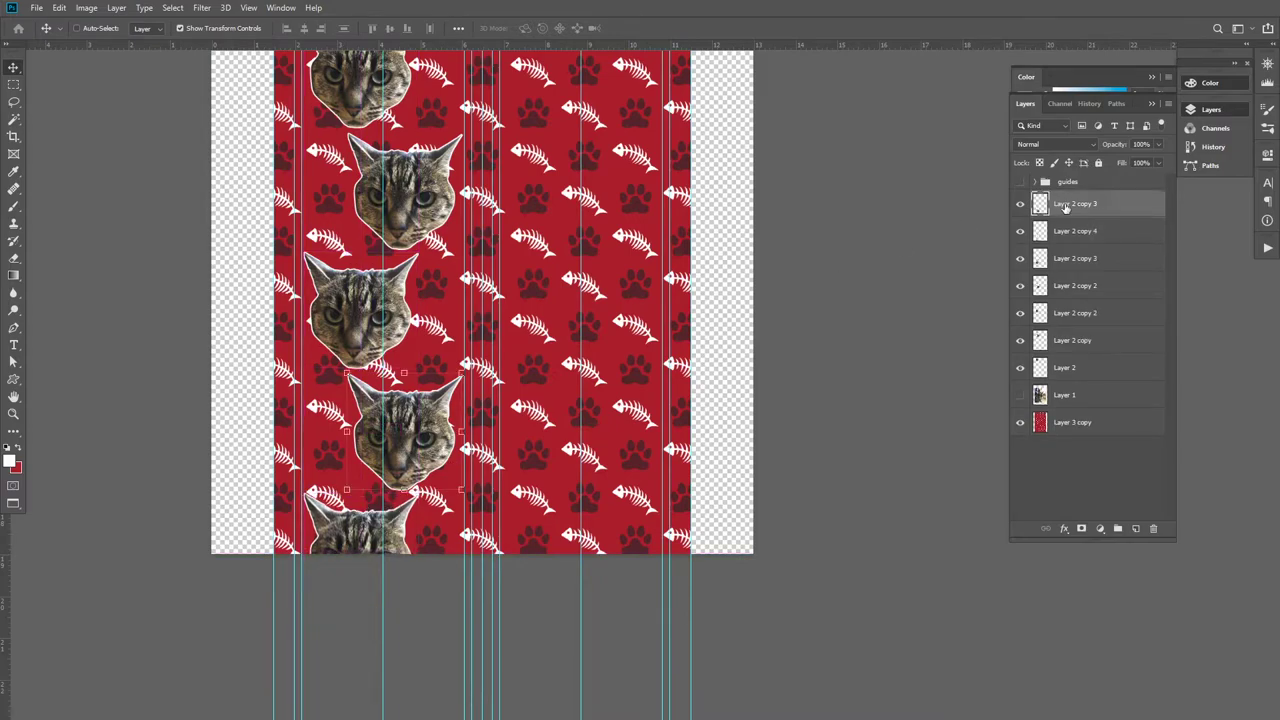
{"action": "left_click", "coordinate": [1063, 369], "text": "shift"}
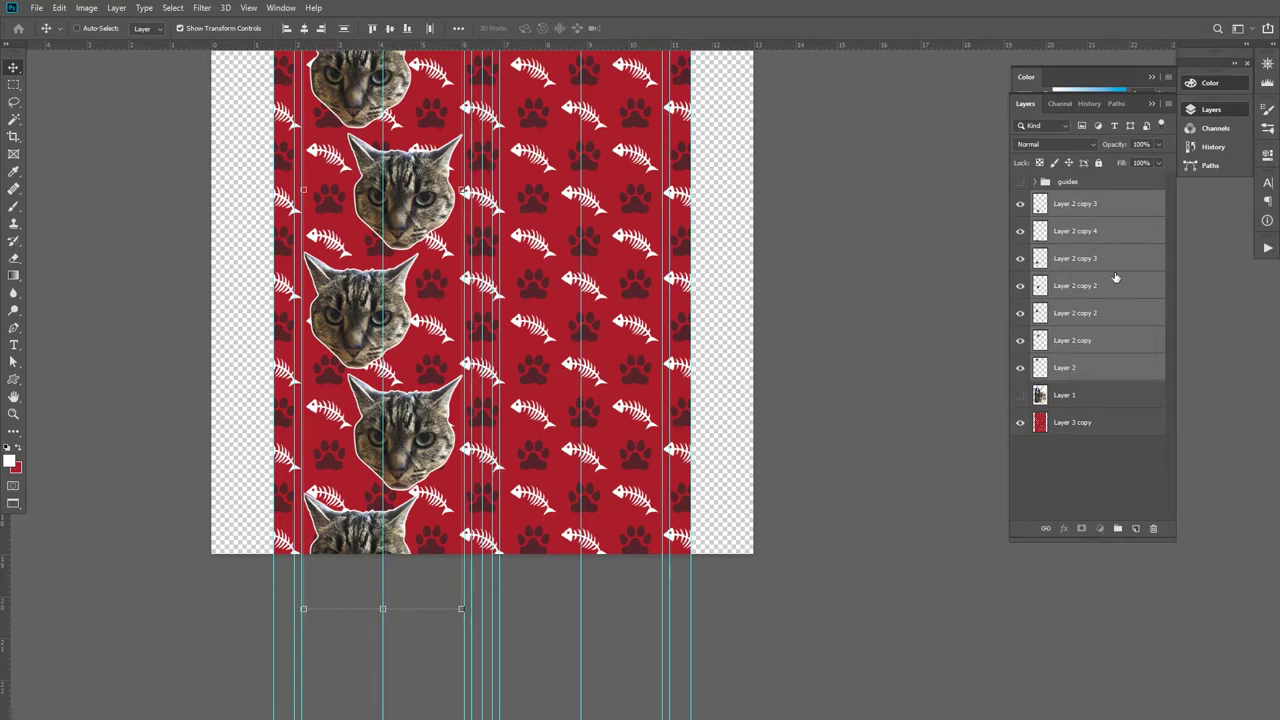
{"action": "left_click", "coordinate": [1168, 105]}
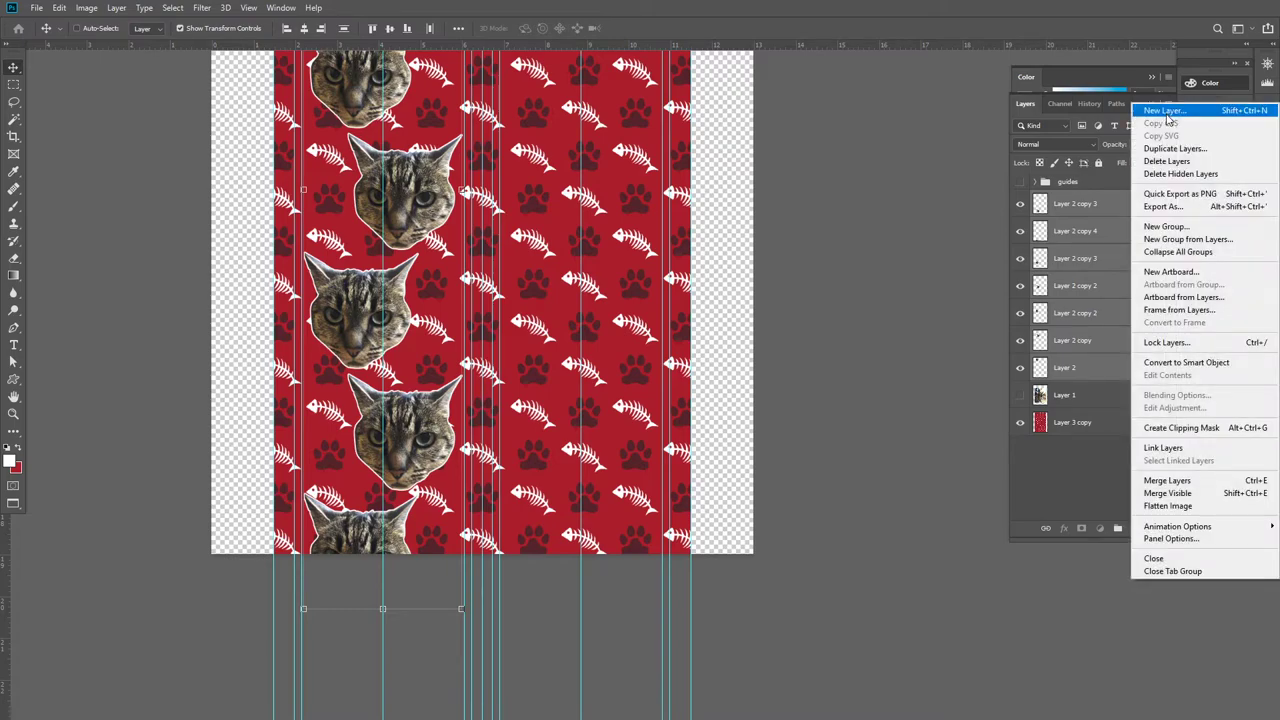
{"action": "left_click", "coordinate": [1200, 484]}
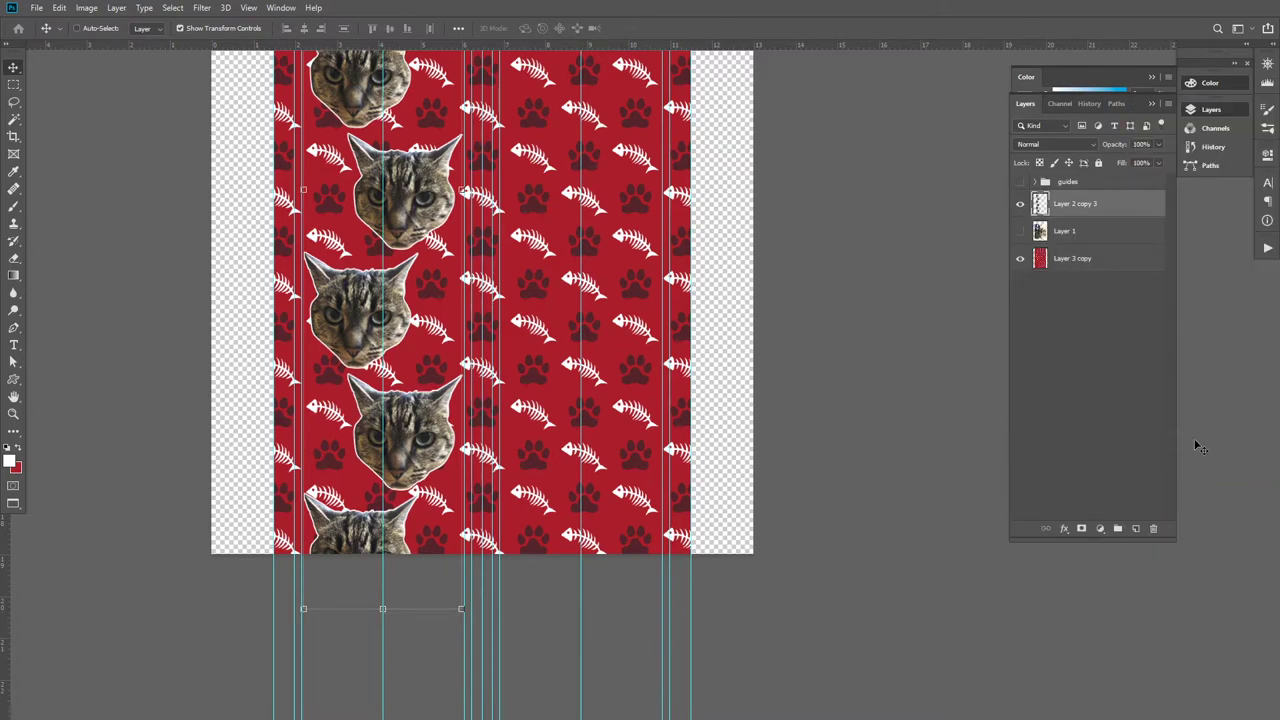
Duplicate the merged cat head column onto the right panel and nudge it left to center it on that panel's middle guide.
{"action": "left_click_drag", "start_coordinate": [487, 266], "coordinate": [394, 468]}
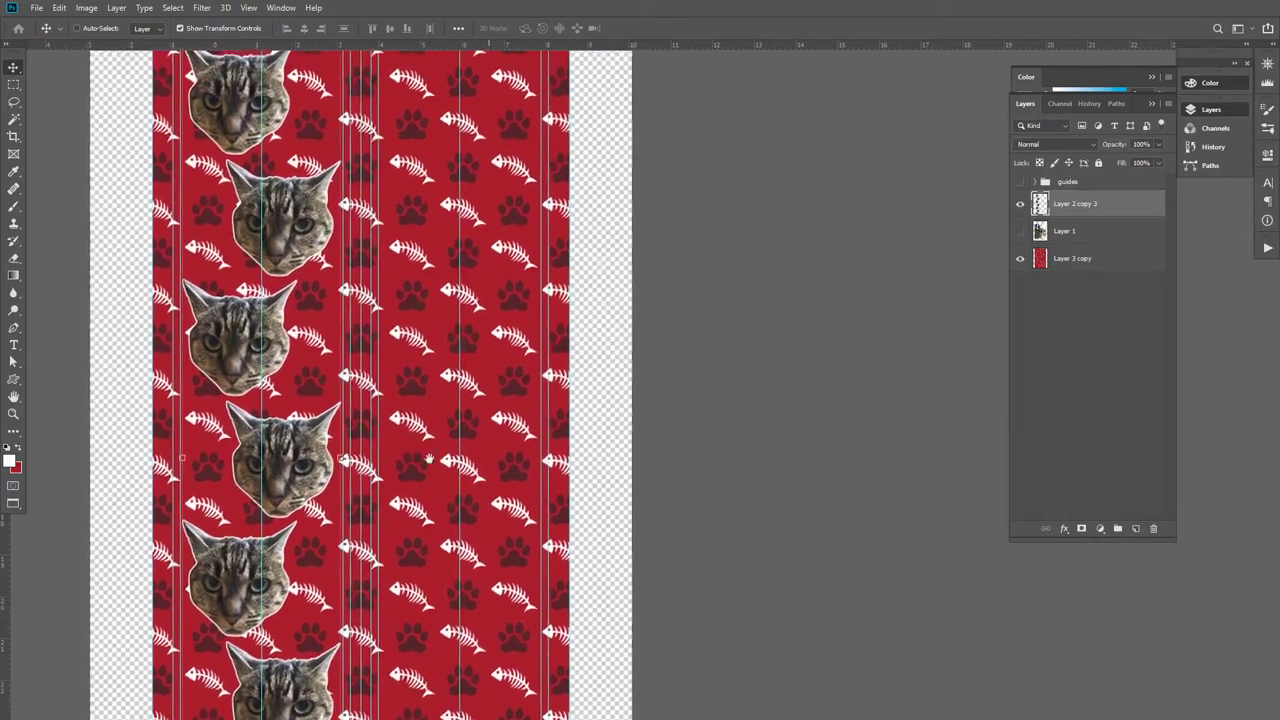
{"action": "left_click_drag", "start_coordinate": [389, 334], "coordinate": [379, 403]}
{"action": "scroll", "coordinate": [350, 370], "scroll_direction": "up", "scroll_amount": 1}
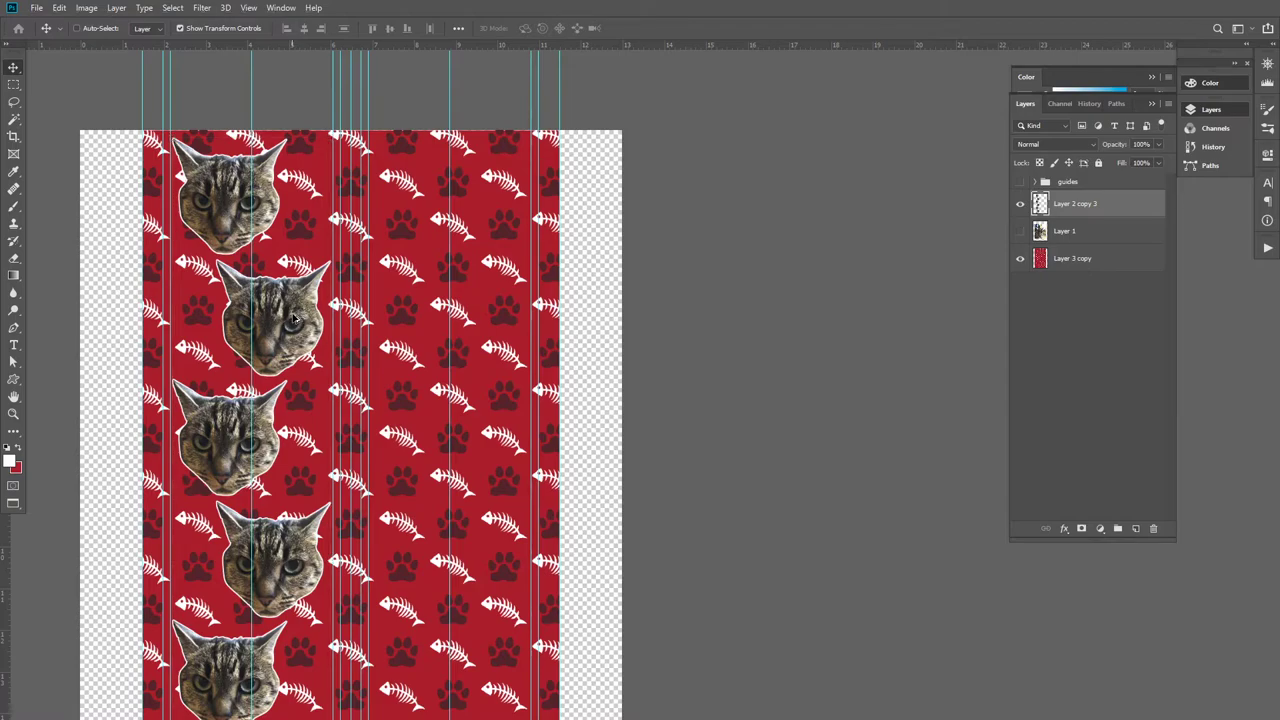
{"action": "left_click_drag", "start_coordinate": [296, 317], "coordinate": [497, 289]}
{"action": "key", "text": "Left"}
{"action": "key", "text": "Left"}
{"action": "key", "text": "Left"}
{"action": "key", "text": "Left"}
{"action": "key", "text": "Left"}
{"action": "key", "text": "Left"}
{"action": "key", "text": "Left"}
{"action": "key", "text": "Left"}
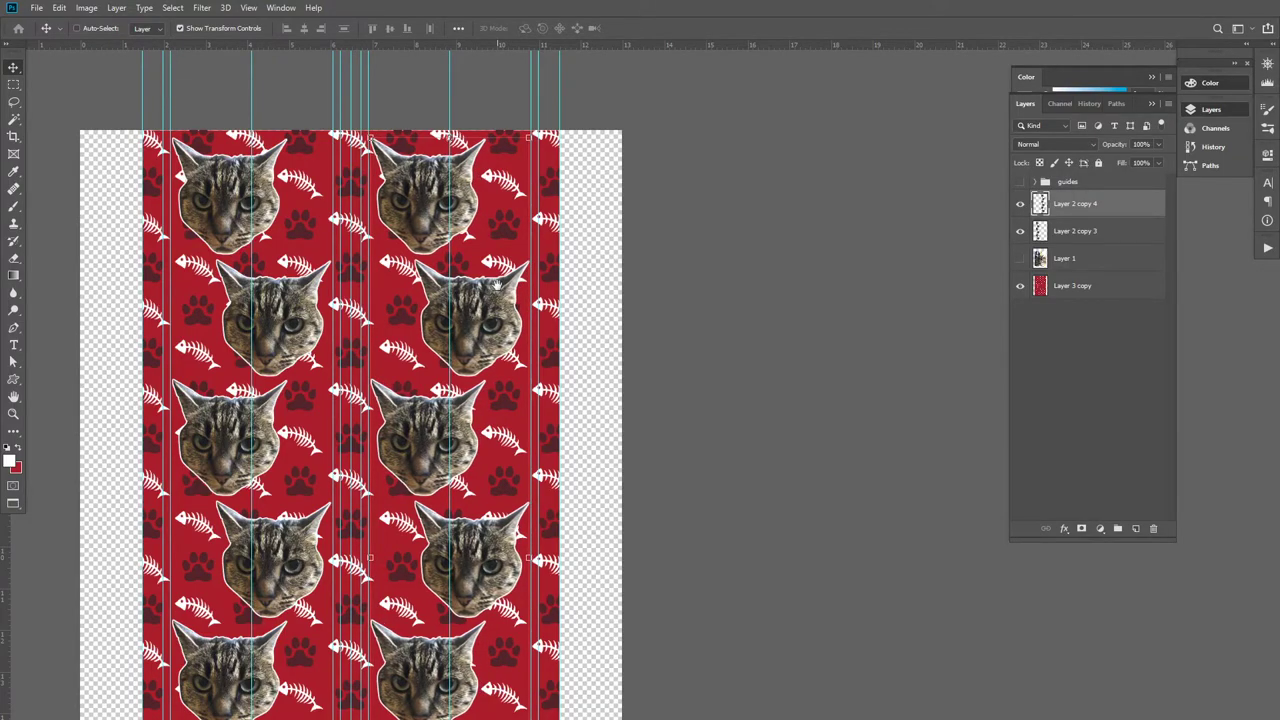
Check the duplicate column's centering against the right panel's middle guide up close, and merge both columns into one layer.
{"action": "left_click_drag", "start_coordinate": [499, 291], "coordinate": [488, 72]}
{"action": "key", "text": "z"}
{"action": "left_click_drag", "start_coordinate": [479, 168], "coordinate": [479, 463]}
{"action": "left_click_drag", "start_coordinate": [420, 190], "coordinate": [590, 190]}
{"action": "key", "text": "v"}
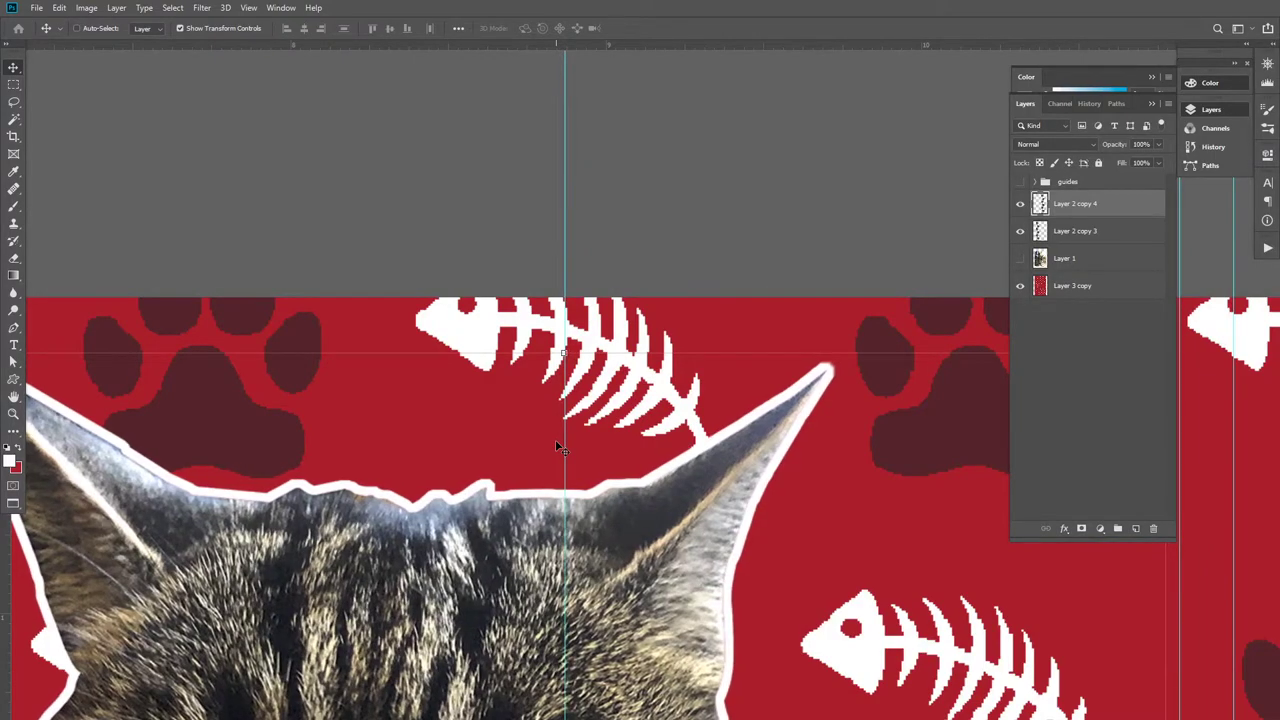
{"action": "key", "text": "z"}
{"action": "left_click_drag", "start_coordinate": [614, 471], "coordinate": [522, 334]}
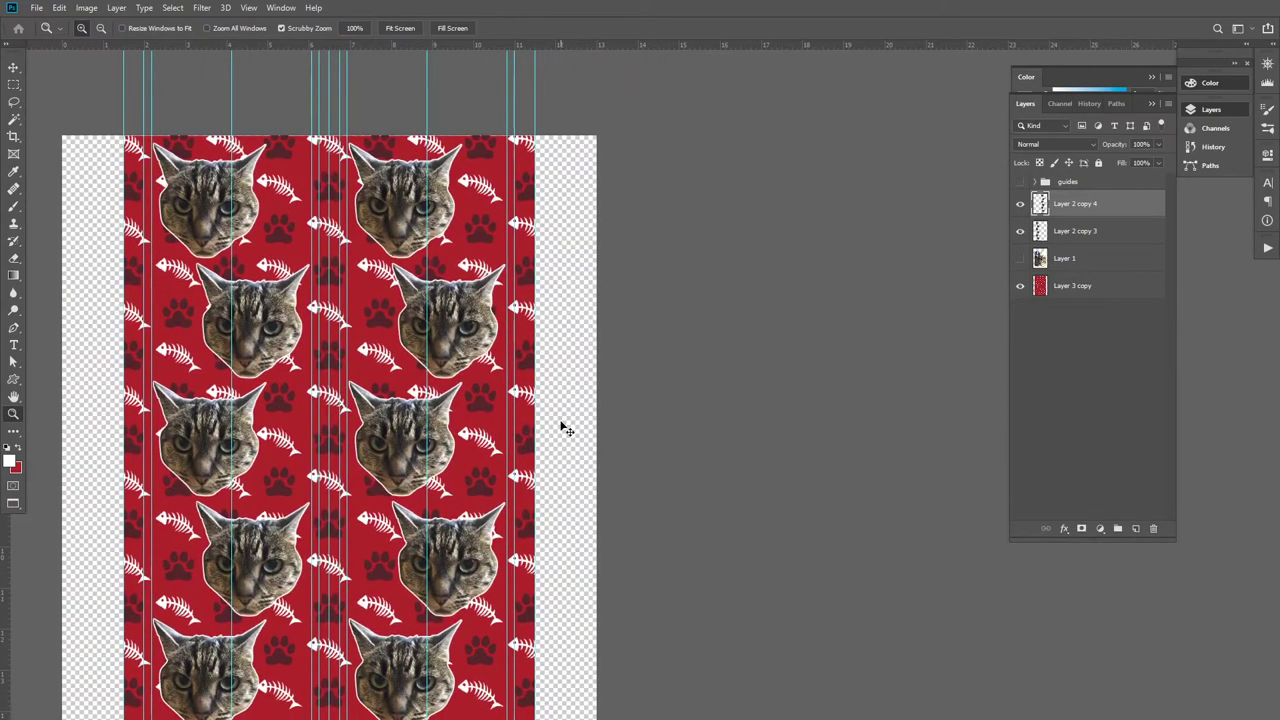
{"action": "key", "text": "Delete"}
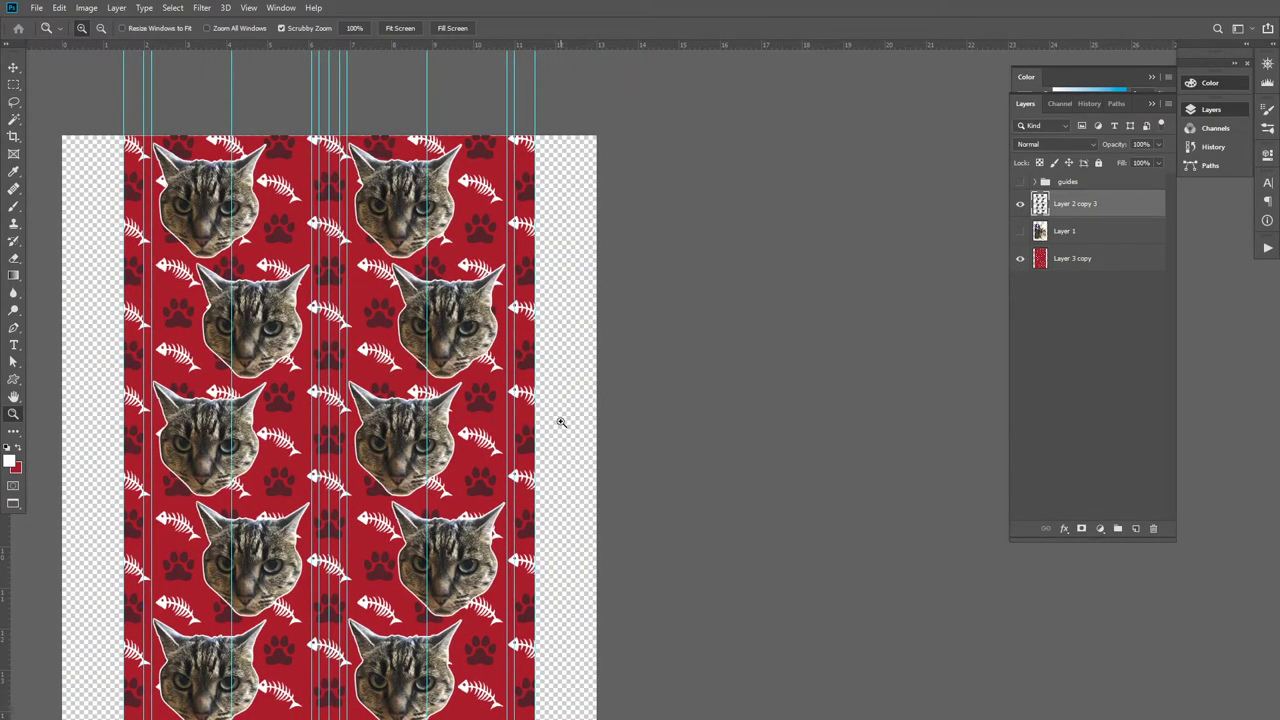
Hide the guides and view the complete two-panel design.
{"action": "key", "text": "ctrl+h"}
{"action": "left_click_drag", "start_coordinate": [520, 526], "coordinate": [598, 290]}
{"action": "scroll", "coordinate": [546, 436], "scroll_direction": "down", "scroll_amount": 2}
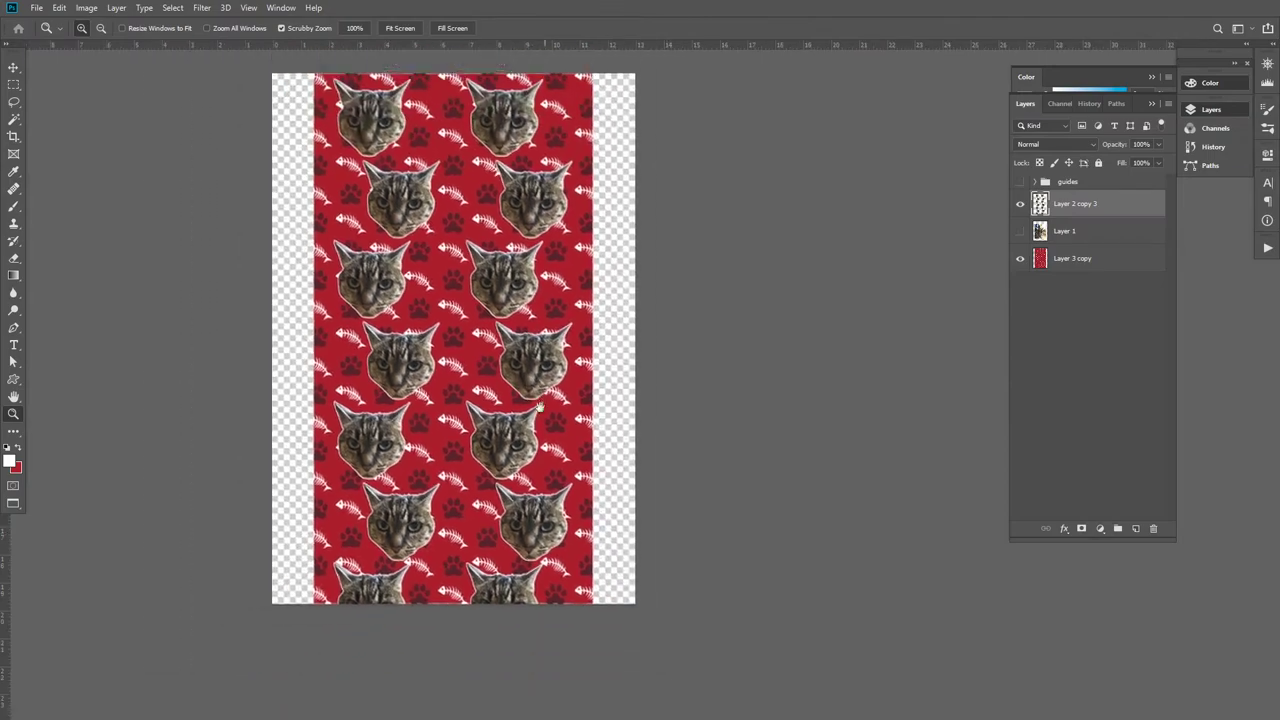
{"action": "left_click_drag", "start_coordinate": [540, 407], "coordinate": [551, 441]}
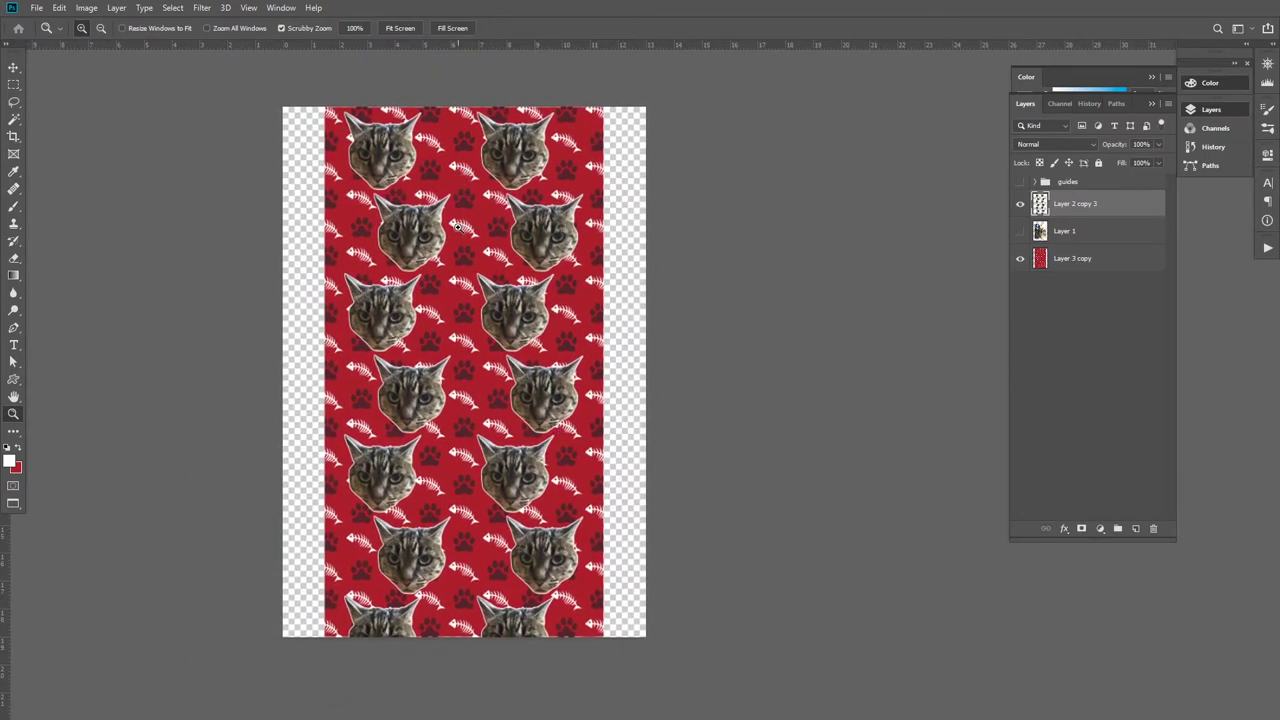
Fill a full-height selection about 4.1 in wide over the left cat head column with black on a new layer.
{"action": "key", "text": "m"}
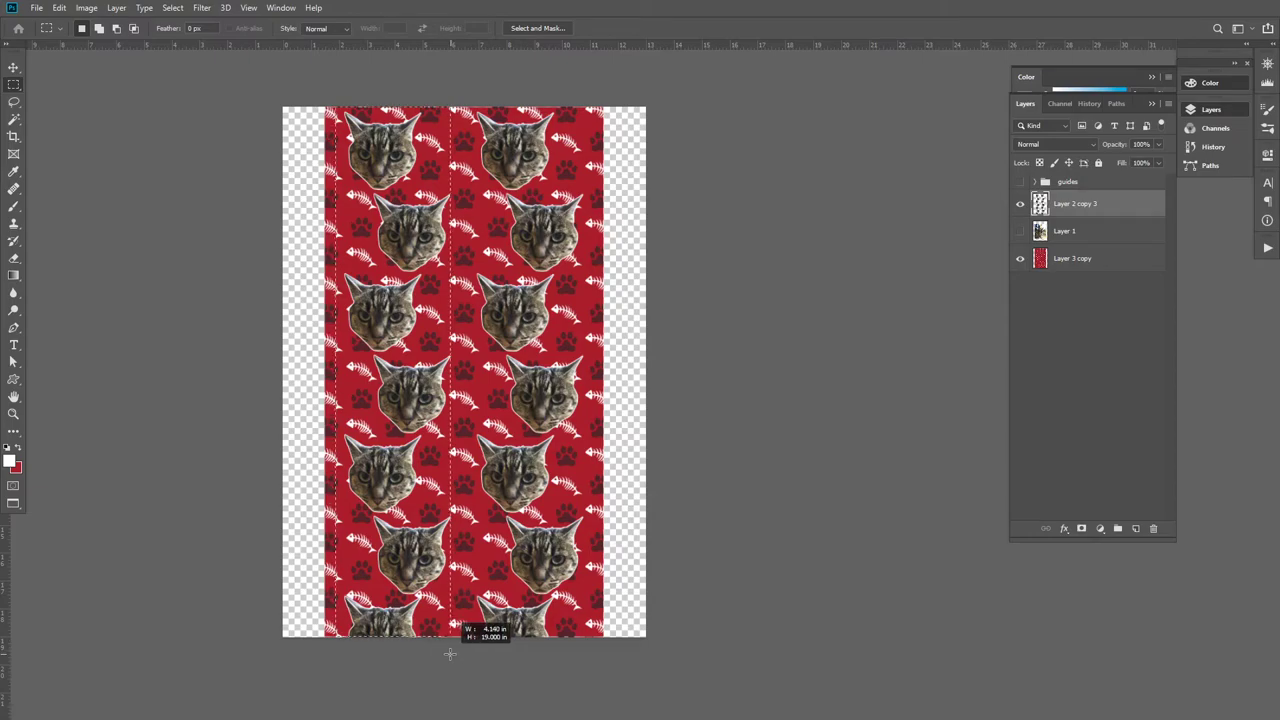
{"action": "left_click_drag", "start_coordinate": [453, 655], "coordinate": [453, 655]}
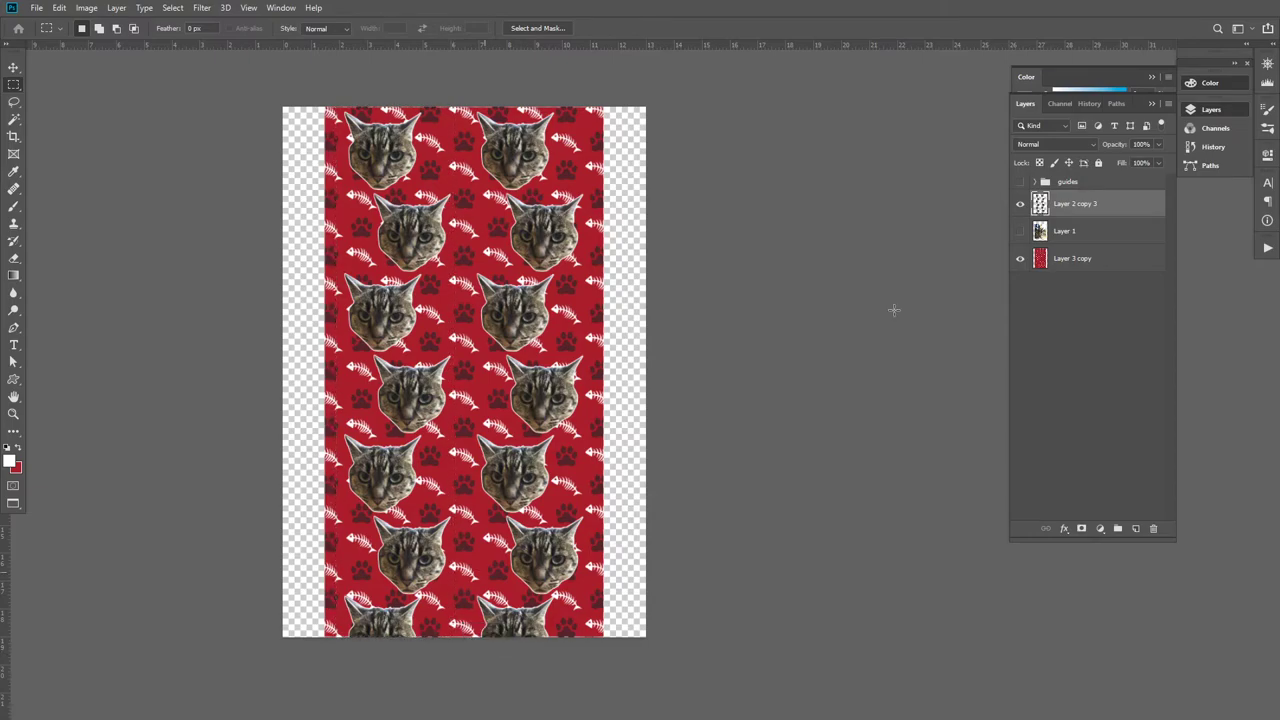
{"action": "left_click", "coordinate": [1135, 528]}
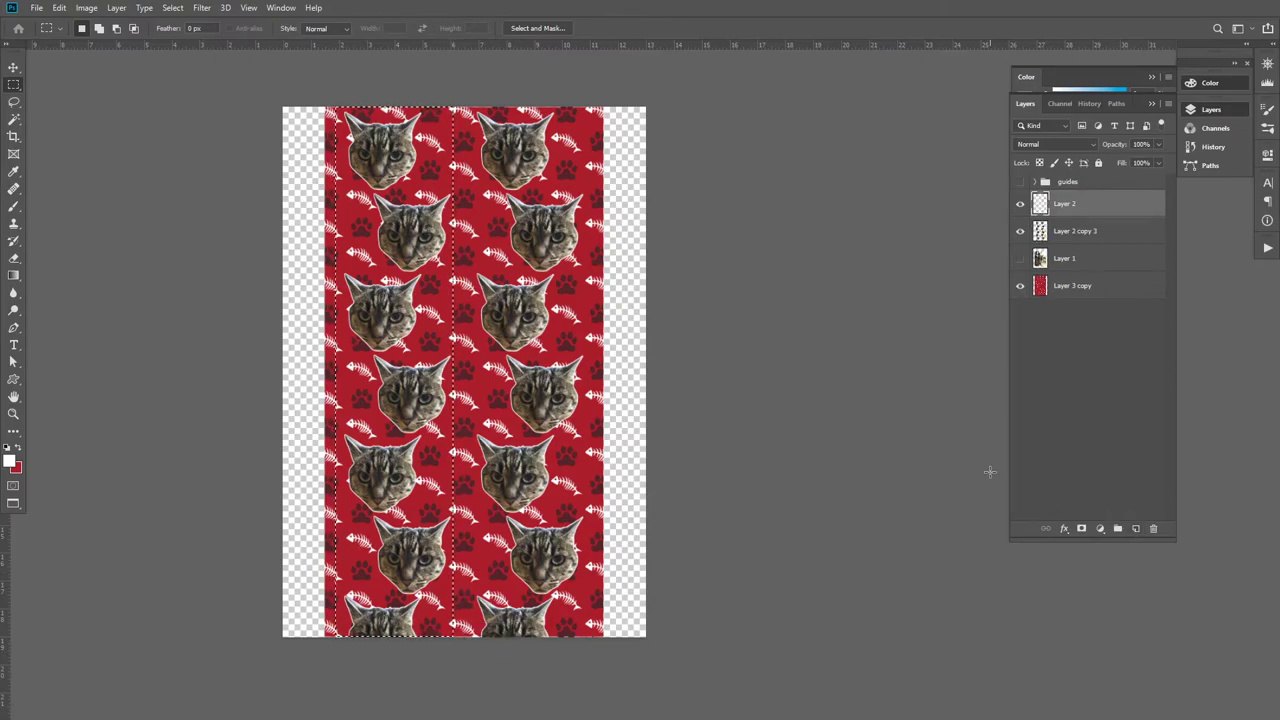
{"action": "key", "text": "d"}
{"action": "key", "text": "ctrl+BackSpace"}
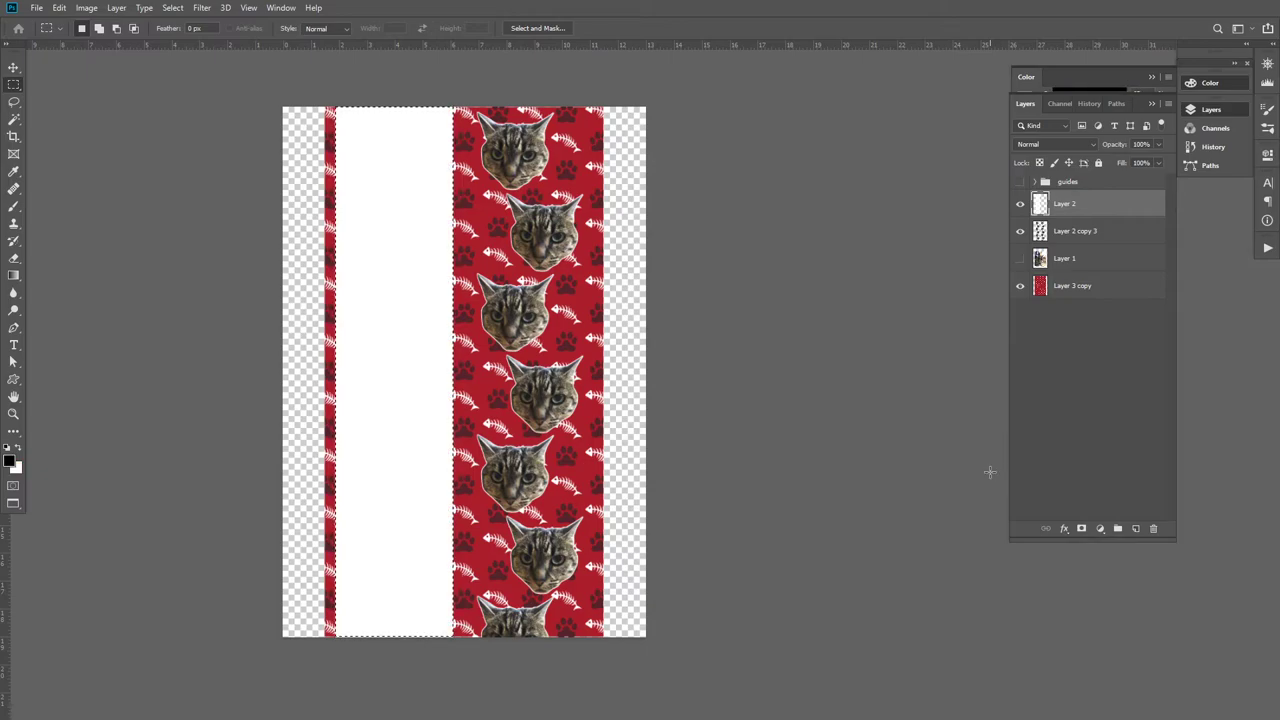
{"action": "key", "text": "alt+BackSpace"}
{"action": "key", "text": "Return"}
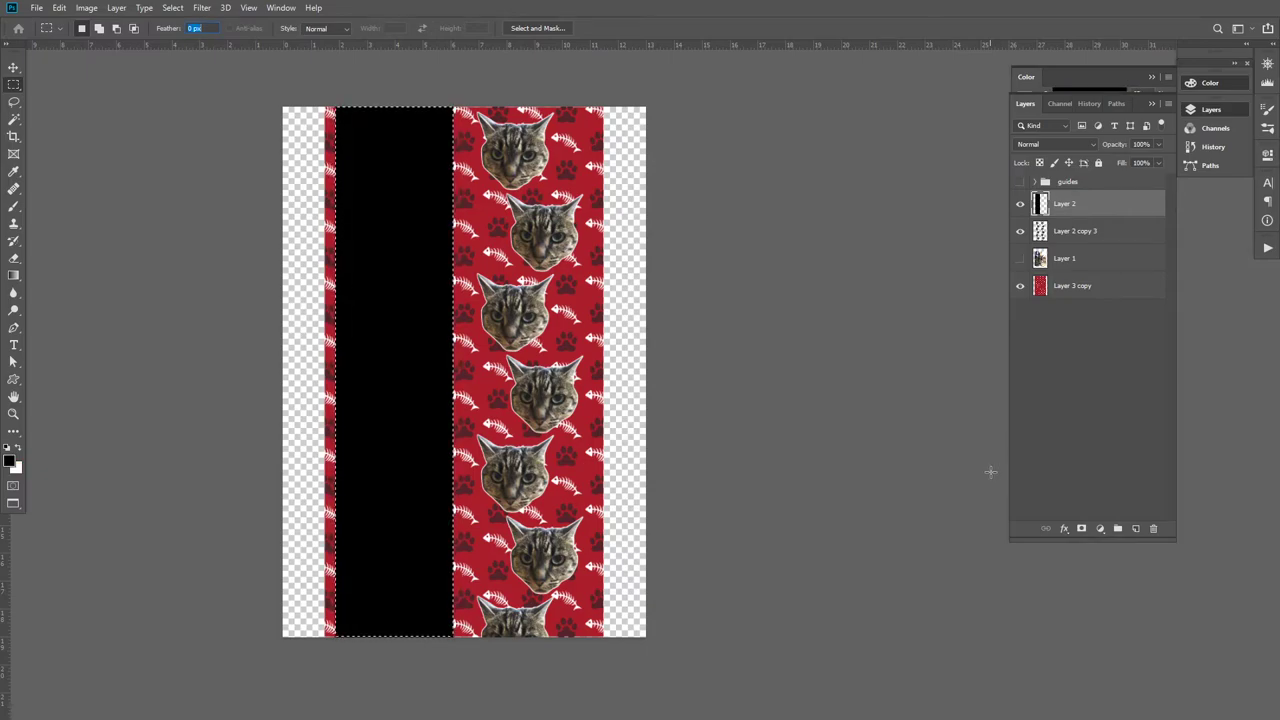
{"action": "type", "text": "0"}
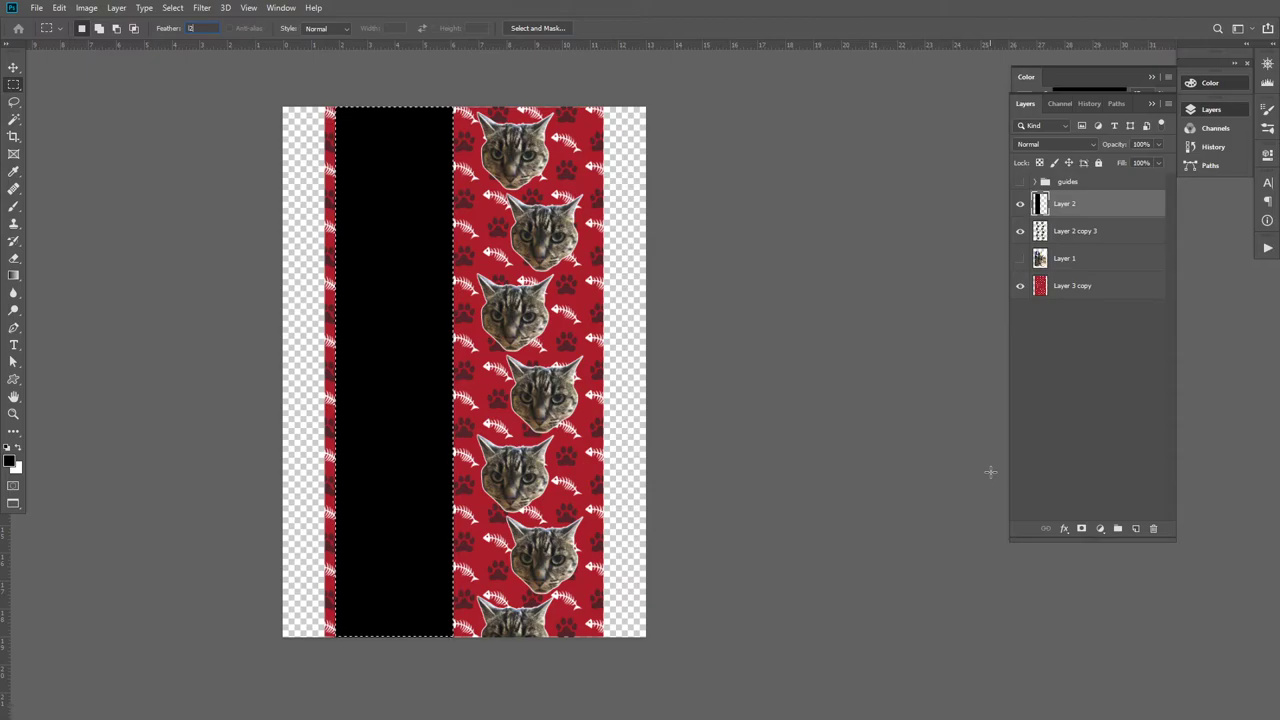
{"action": "type", "text": "04"}
{"action": "key", "text": "Return"}
{"action": "key", "text": "Return"}
Reduce the black strip layer's opacity to 45% and clear the selection.
{"action": "left_click", "coordinate": [1158, 144]}
{"action": "left_click_drag", "start_coordinate": [1124, 162], "coordinate": [1127, 161]}
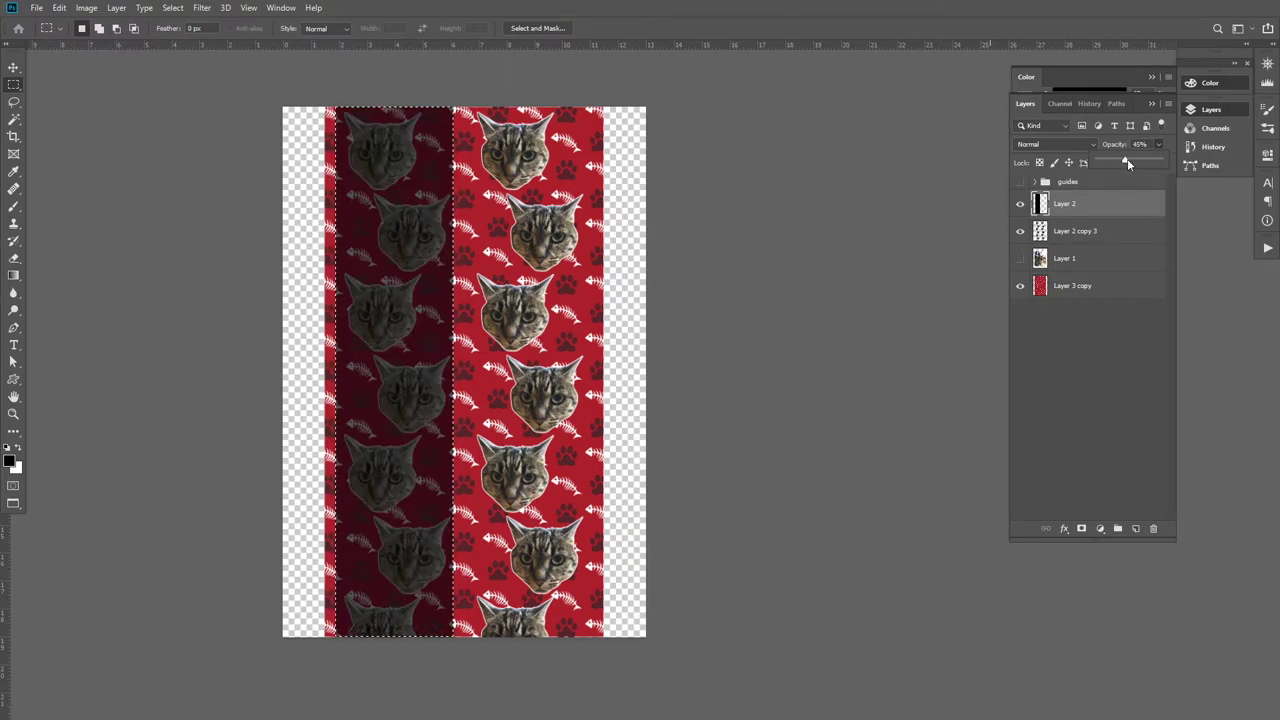
{"action": "left_click", "coordinate": [674, 280]}
Duplicate the dark strip over the right cat head column, and hide both strip layers.
{"action": "key", "text": "v"}
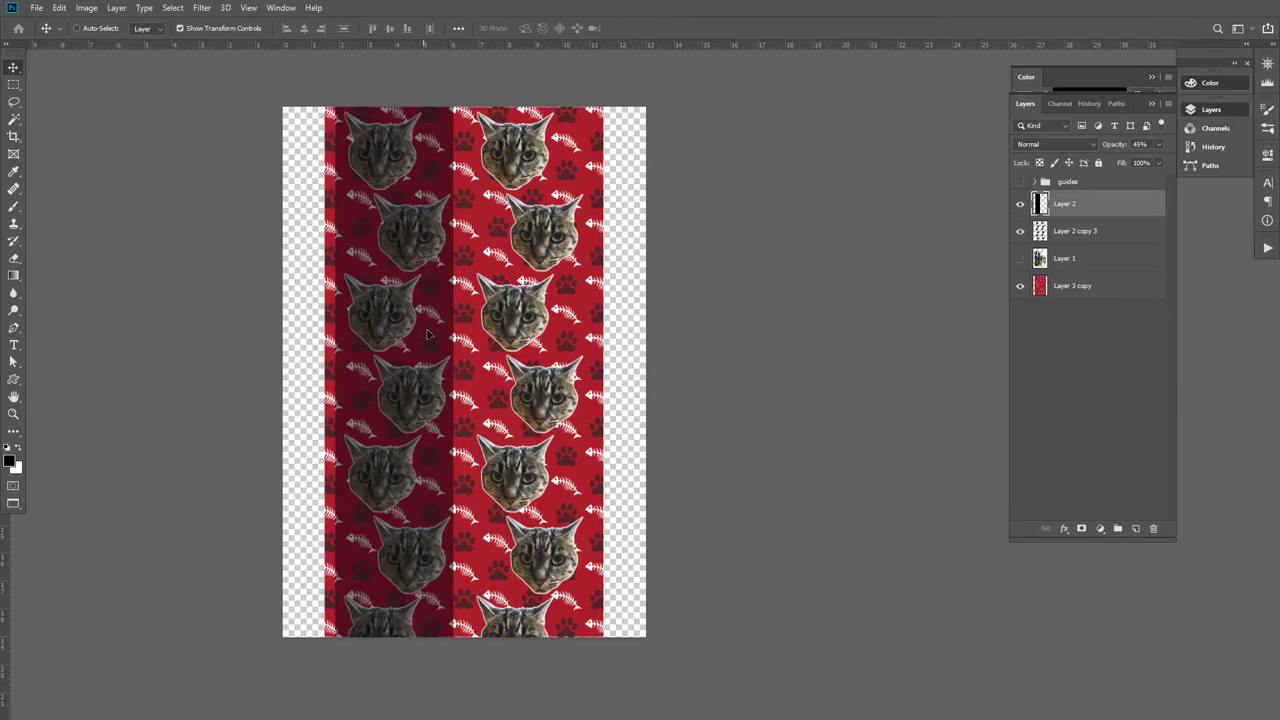
{"action": "left_click_drag", "start_coordinate": [427, 334], "coordinate": [551, 313]}
{"action": "left_click_drag", "start_coordinate": [551, 313], "coordinate": [565, 316], "text": "alt"}
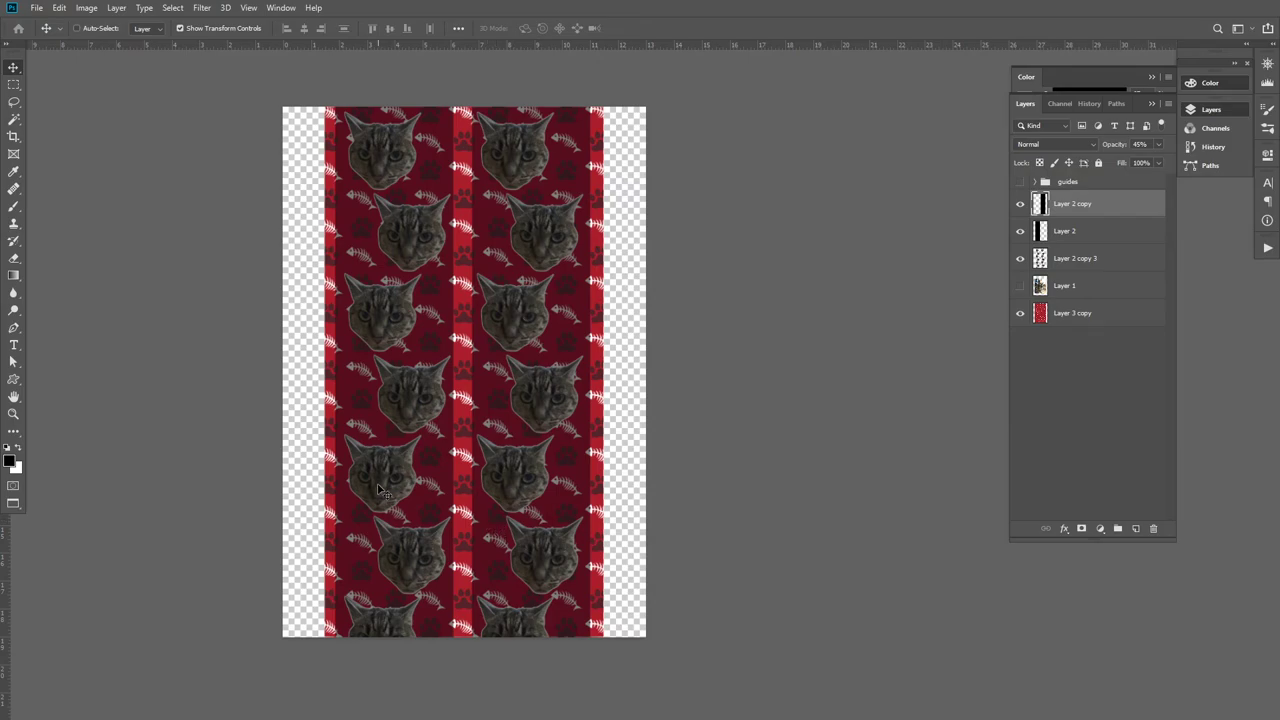
{"action": "left_click", "coordinate": [1020, 204]}
{"action": "left_click", "coordinate": [1020, 231]}
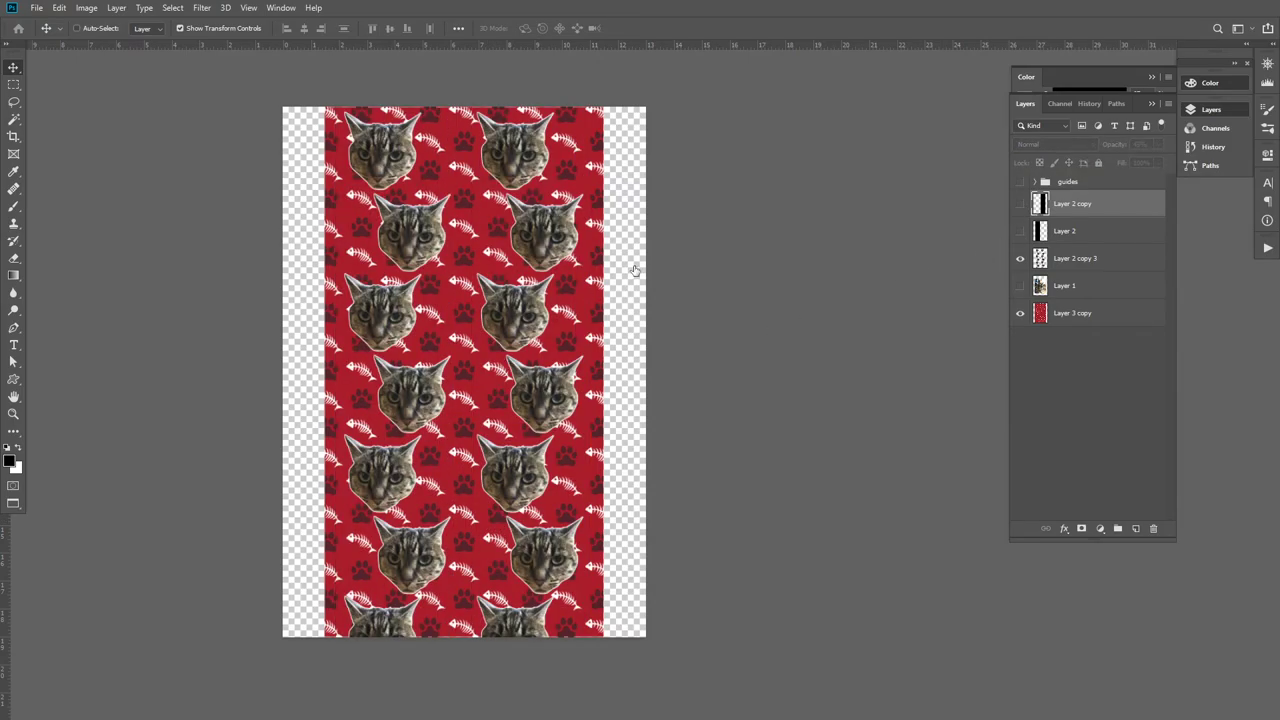